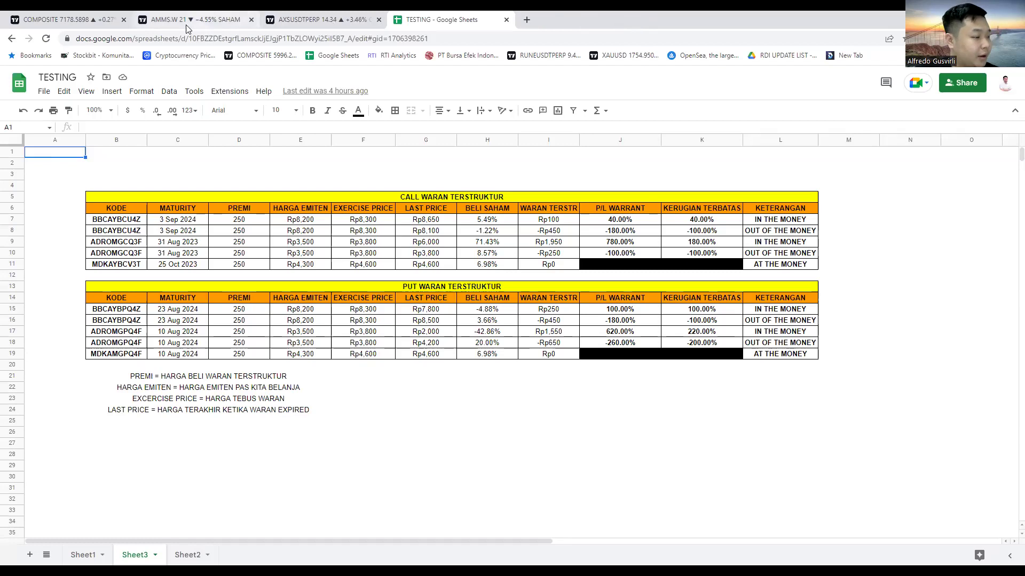
left_click(304, 220)
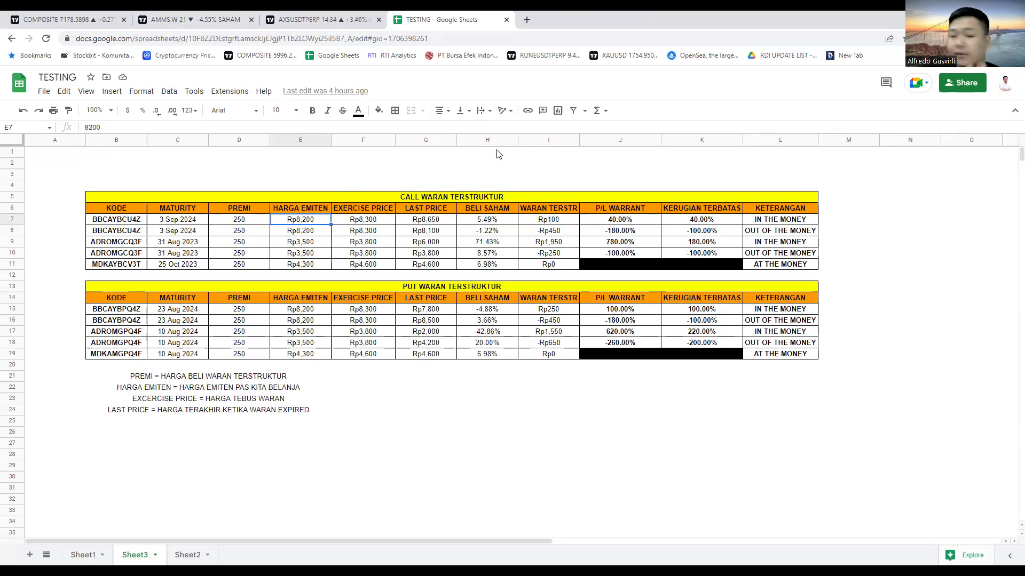
left_click(100, 221)
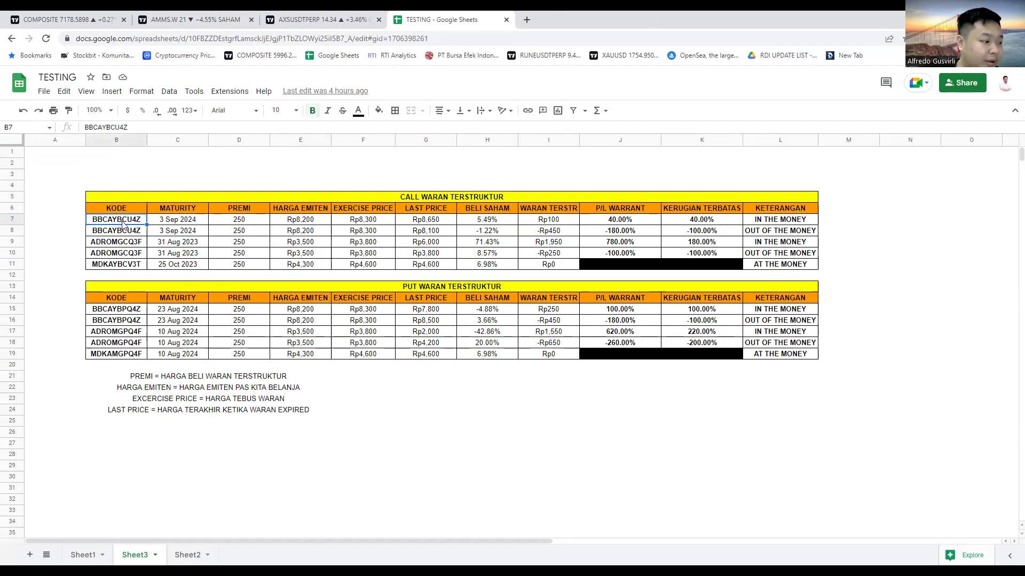
Try to apply a white fill colour to rows 8 through 20.
left_click_drag(12, 230, 16, 365)
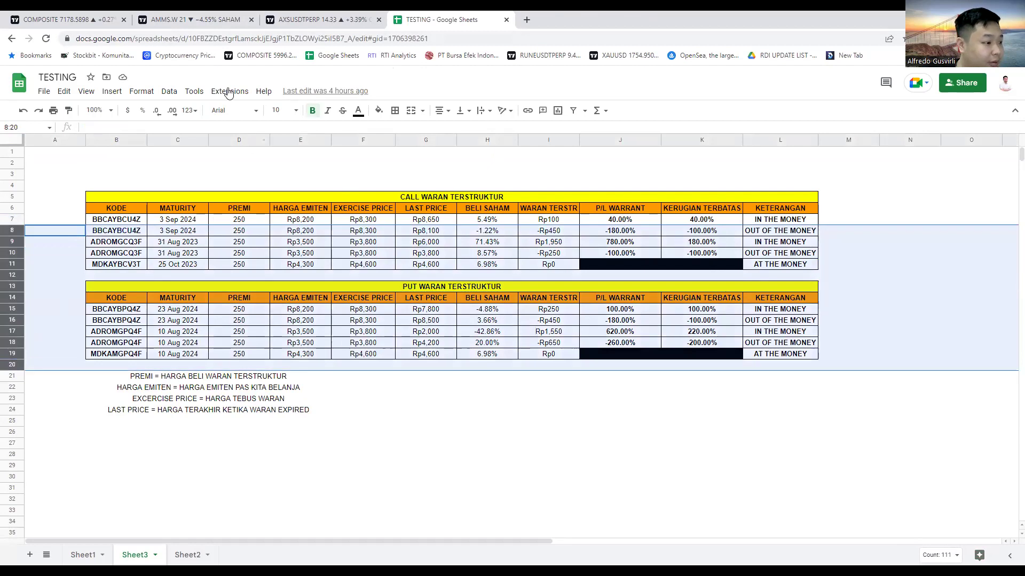
left_click(379, 110)
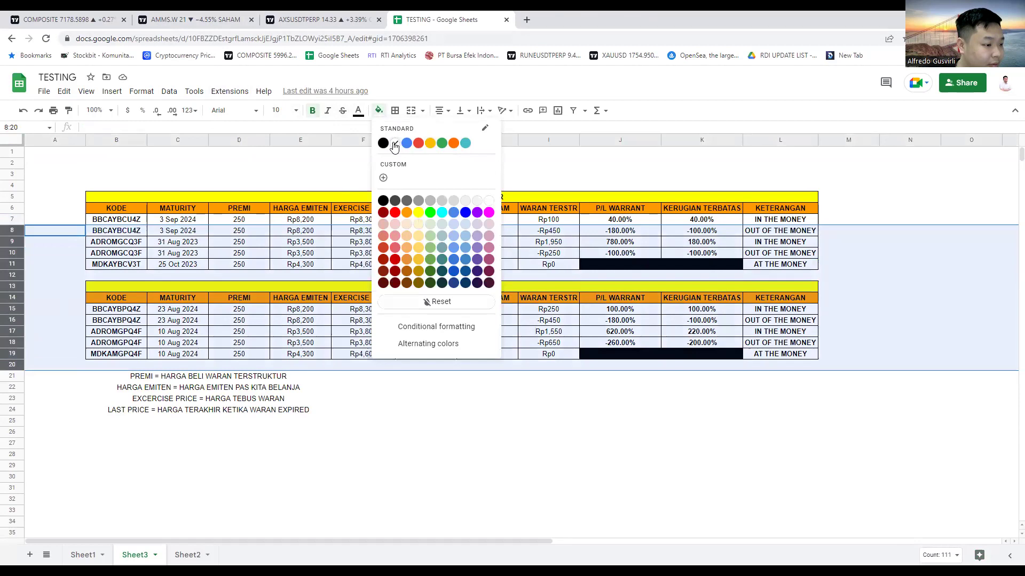
left_click(395, 143)
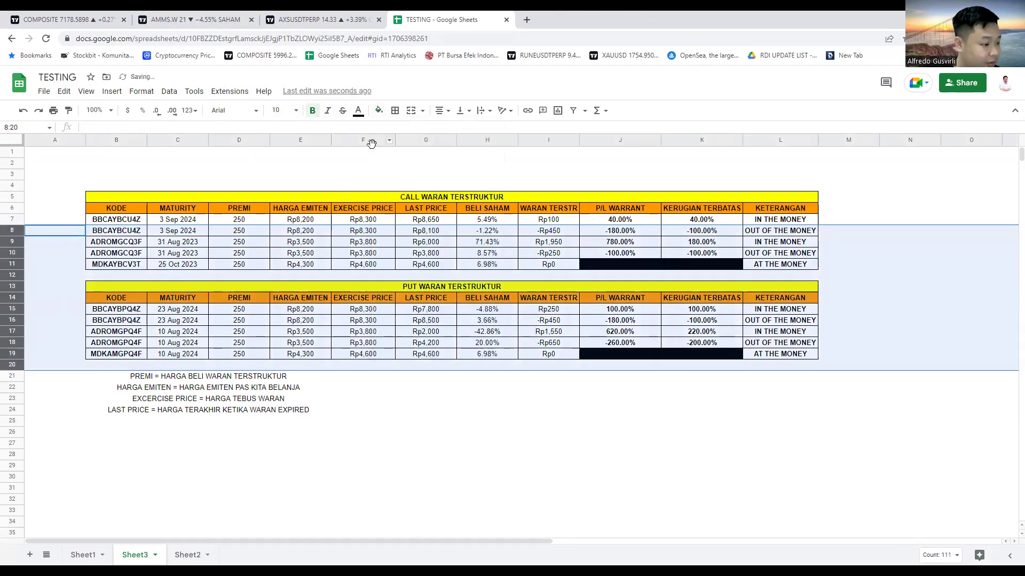
left_click(70, 176)
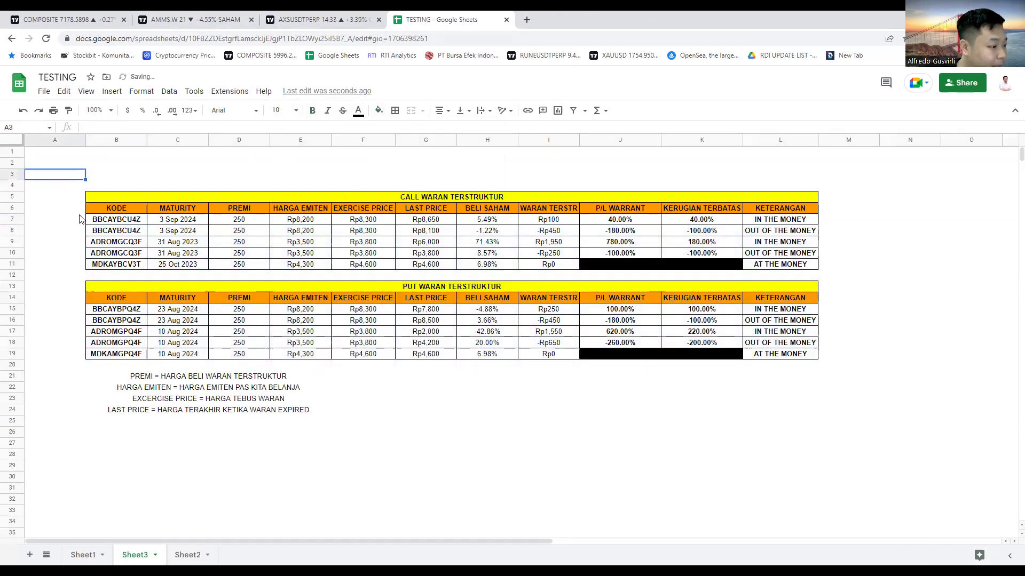
Fill rows 8 through 19 with black so only the first call warrant row stays readable.
left_click_drag(18, 230, 18, 354)
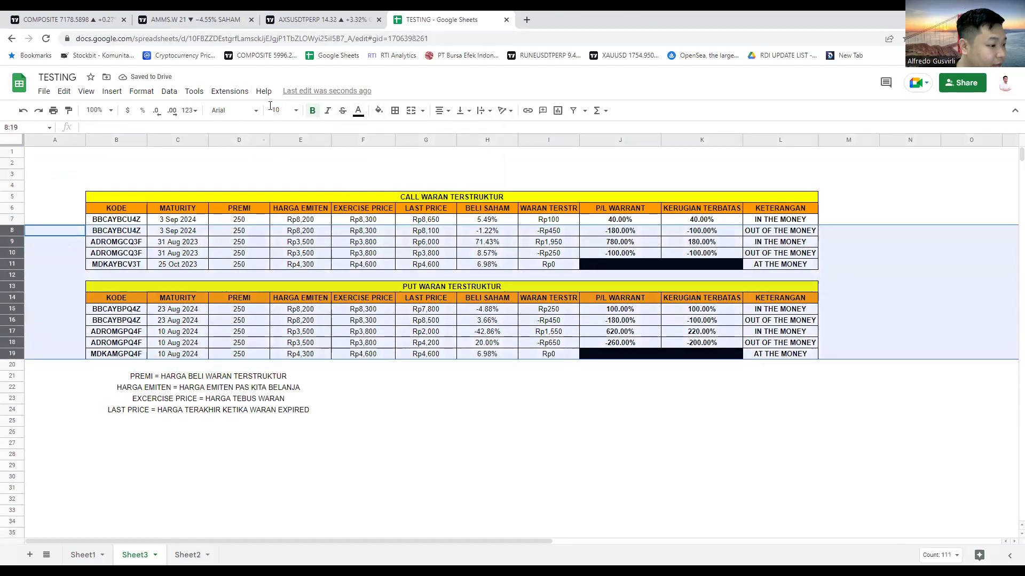
left_click(379, 111)
left_click(382, 142)
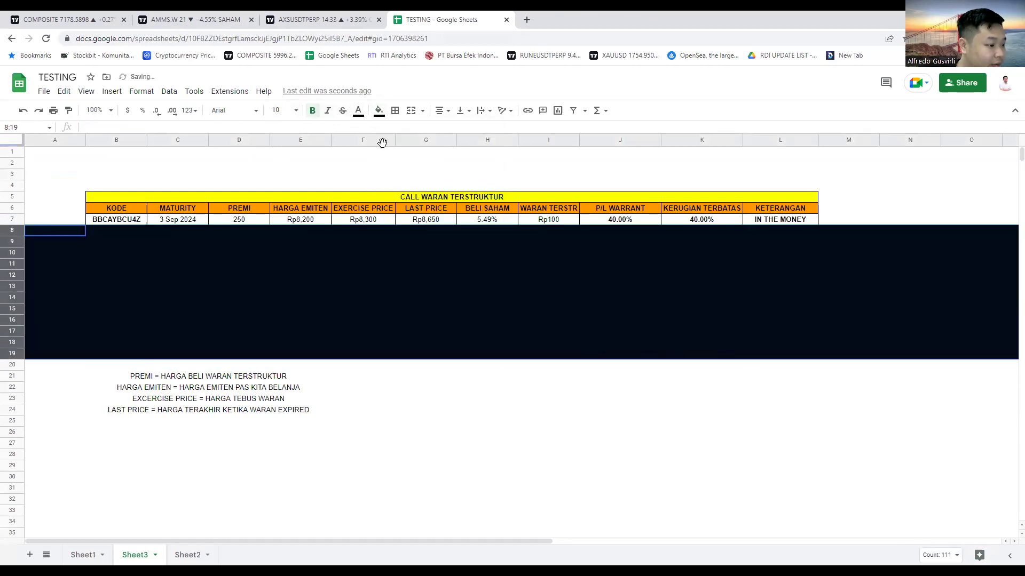
left_click(319, 166)
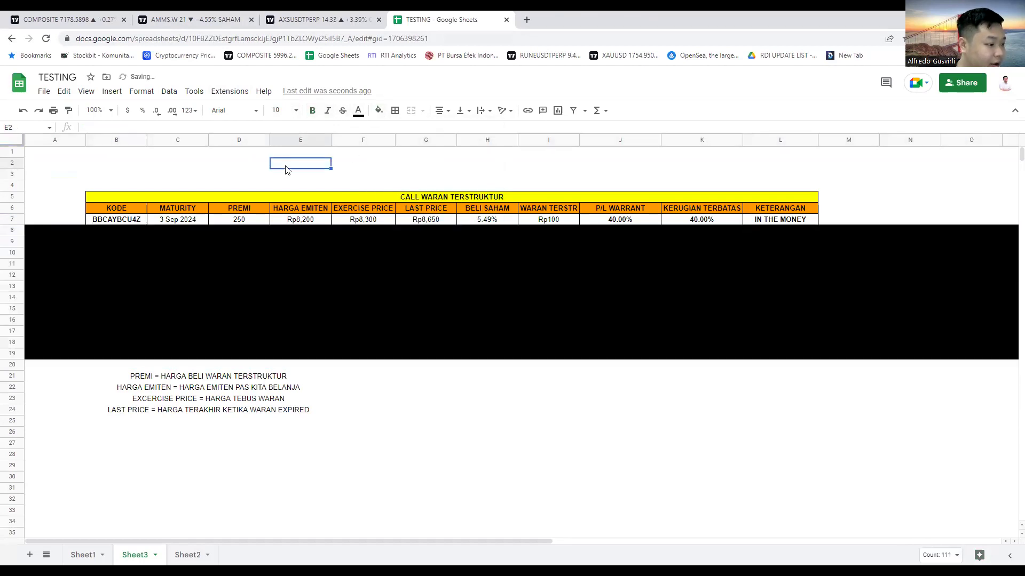
Examine the code, maturity date, premium and issuer price of the first call warrant in row 7.
left_click(94, 221)
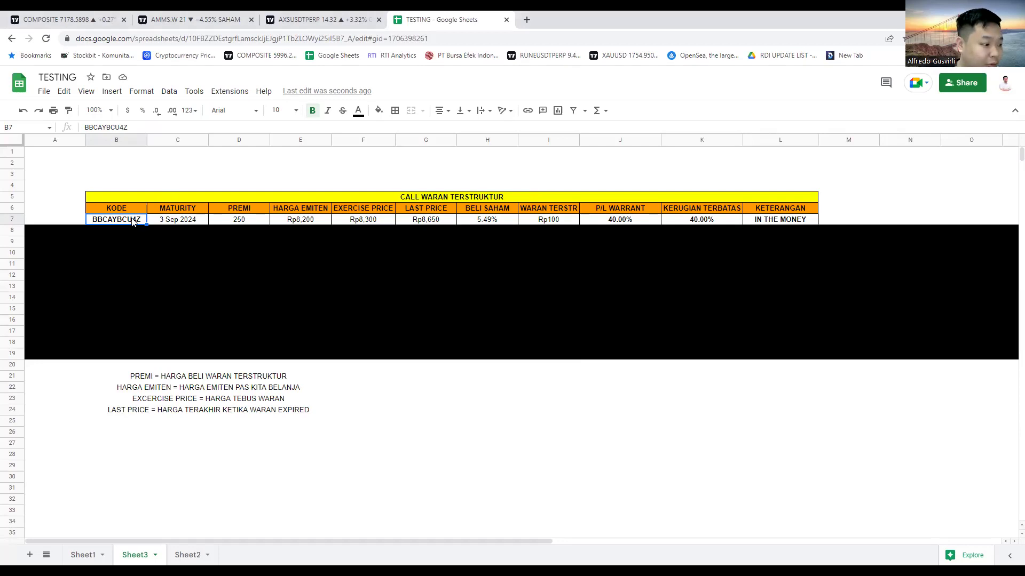
left_click(166, 223)
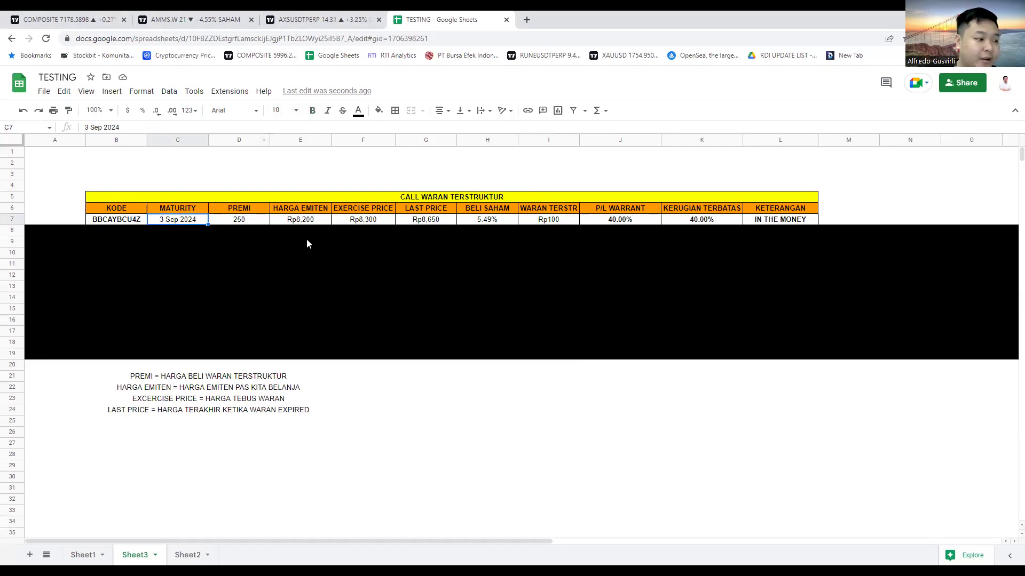
left_click(245, 223)
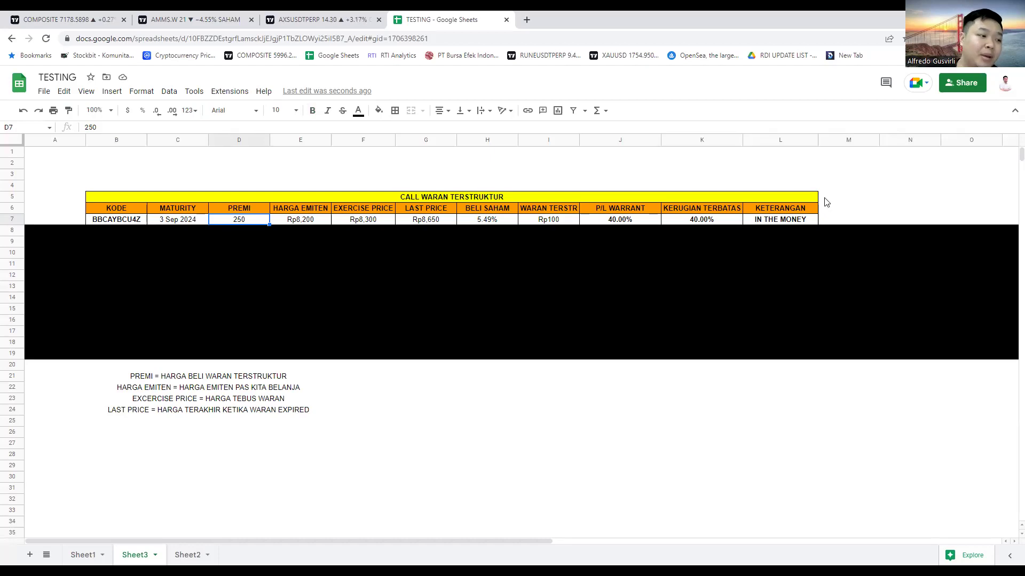
left_click(301, 222)
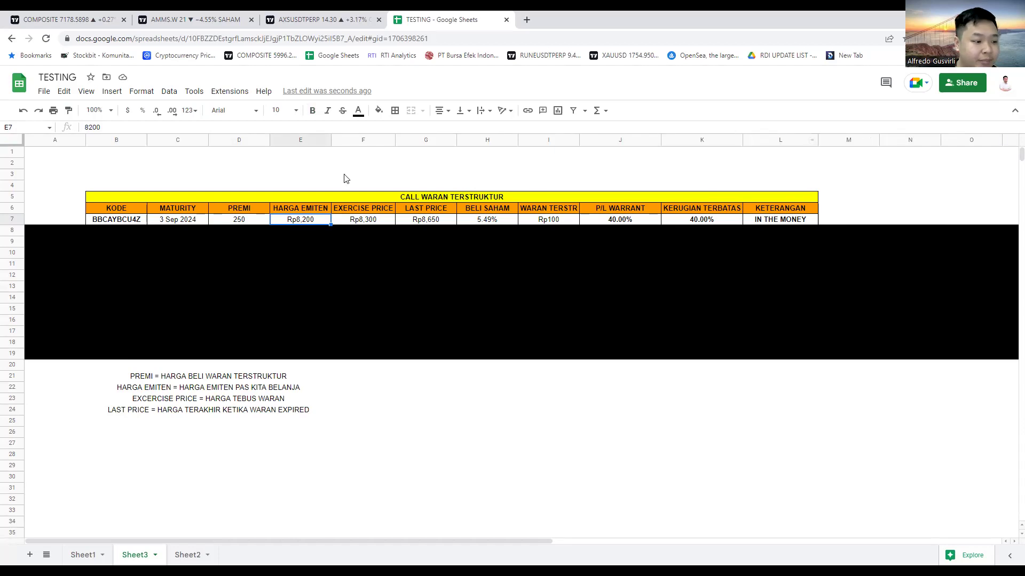
Add the note "SW = STUKTURAL WARAN" in cell E4, above the call warrant table.
left_click(405, 176)
left_click(356, 179)
left_click(263, 178)
left_click(304, 186)
type("SW = ST")
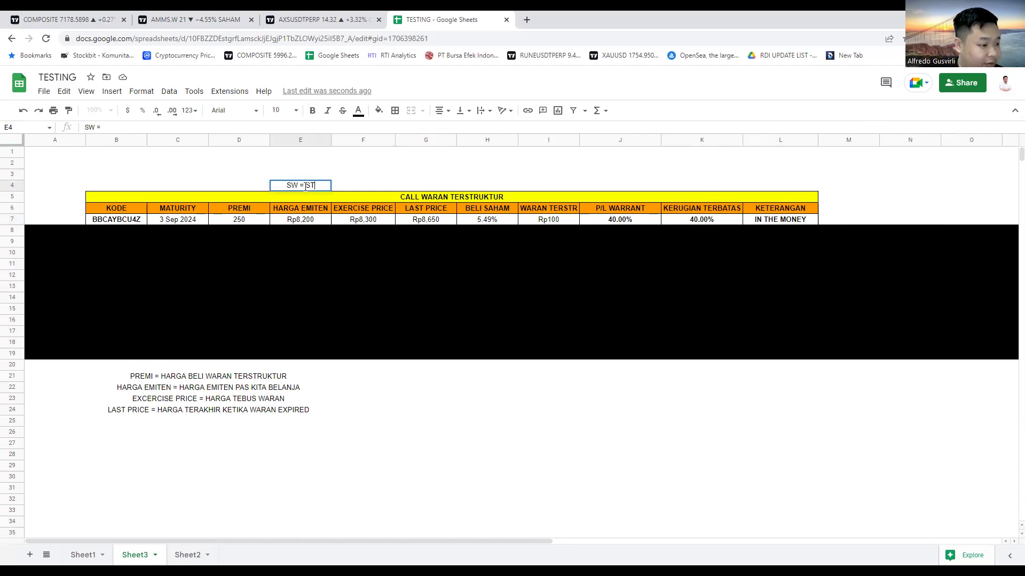
type("UKTURAL WAR")
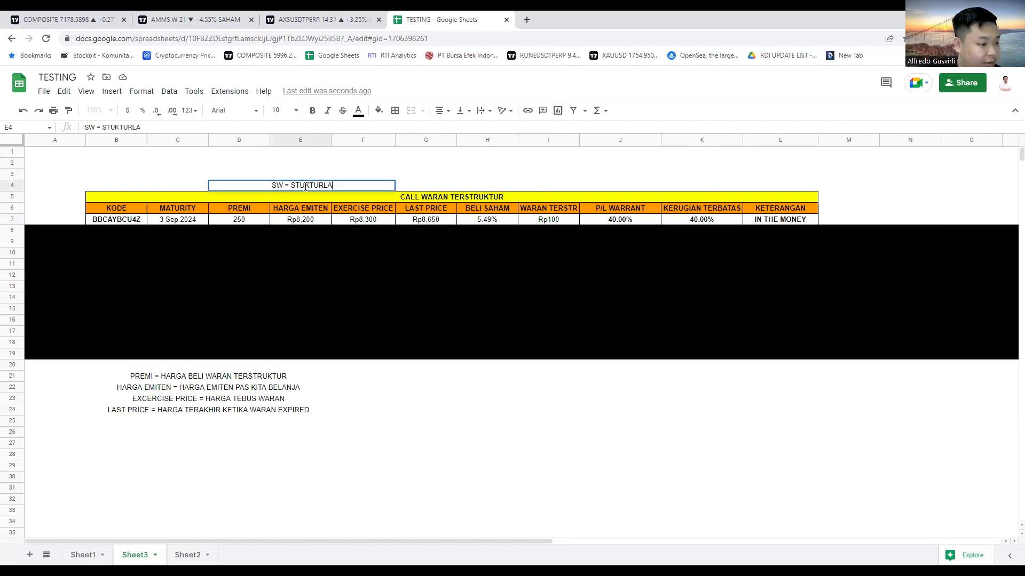
type("AN")
key("Return")
left_click(323, 155)
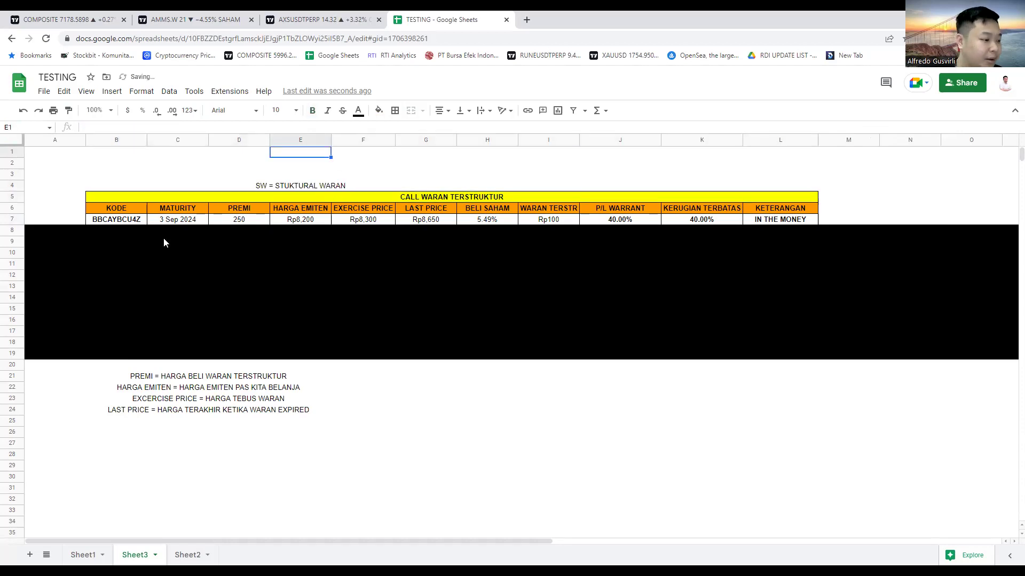
Review the premium, last price and maturity date of the first call warrant.
left_click(245, 222)
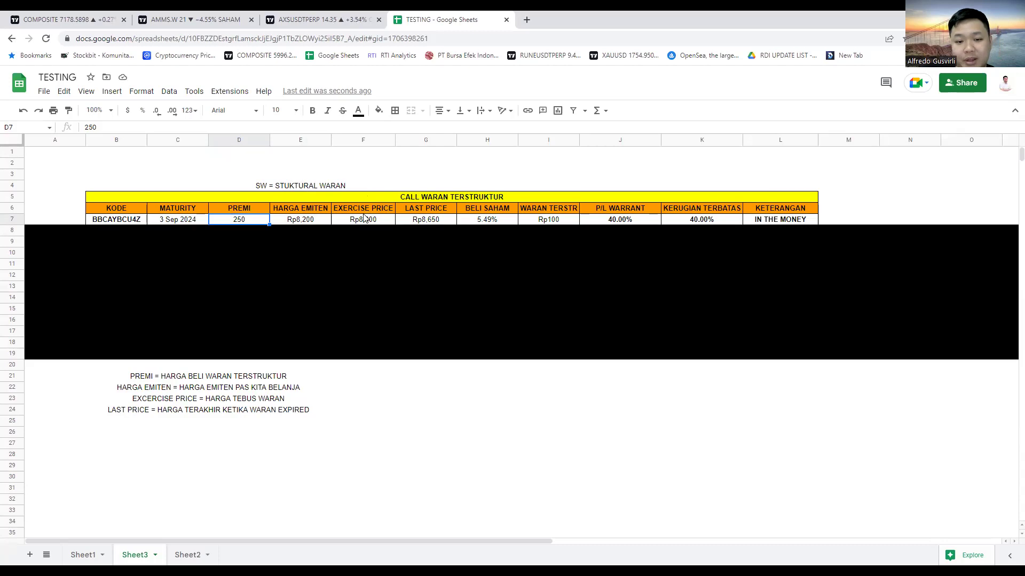
left_click(516, 384)
left_click(532, 391)
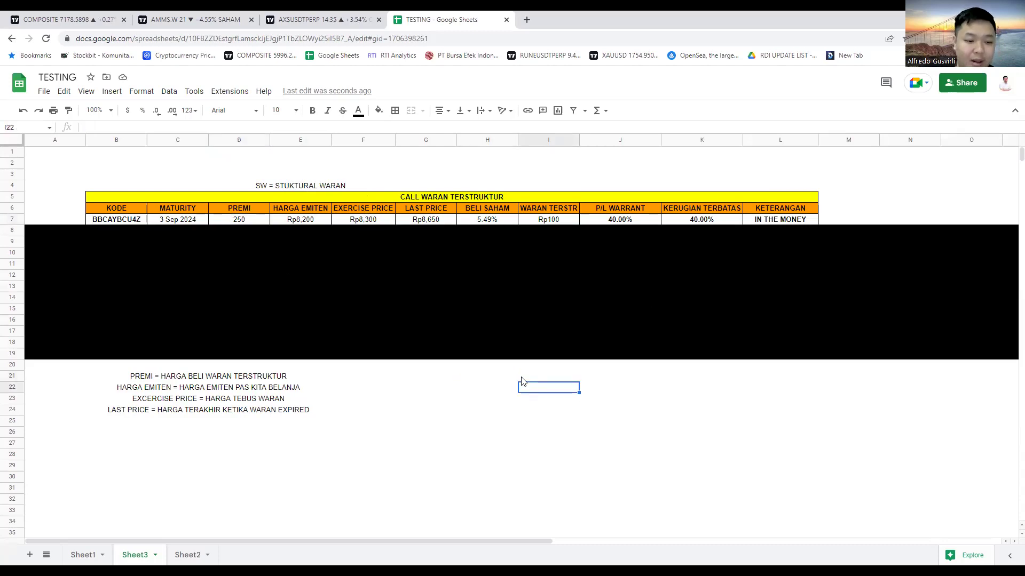
left_click(497, 378)
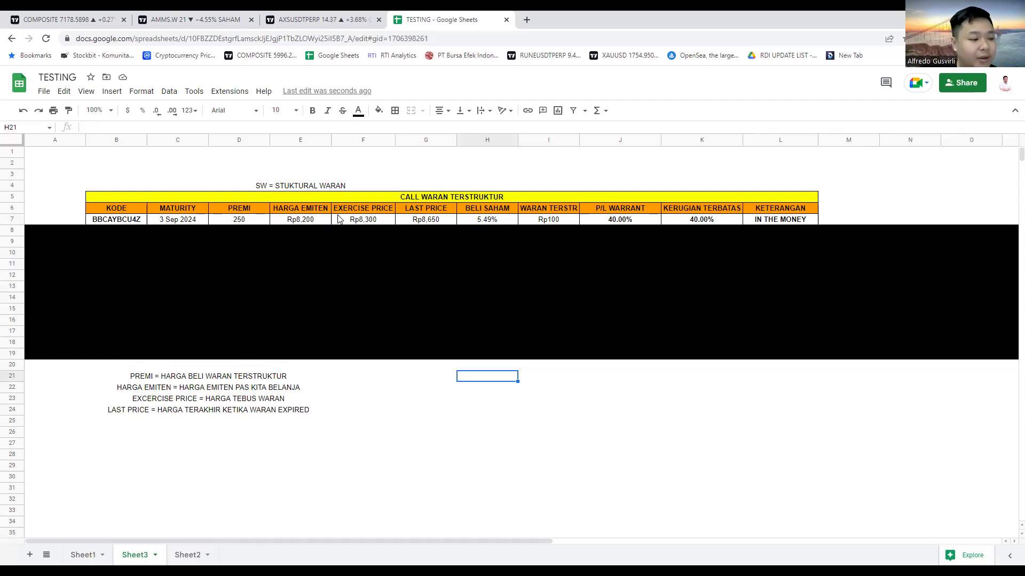
left_click(430, 222)
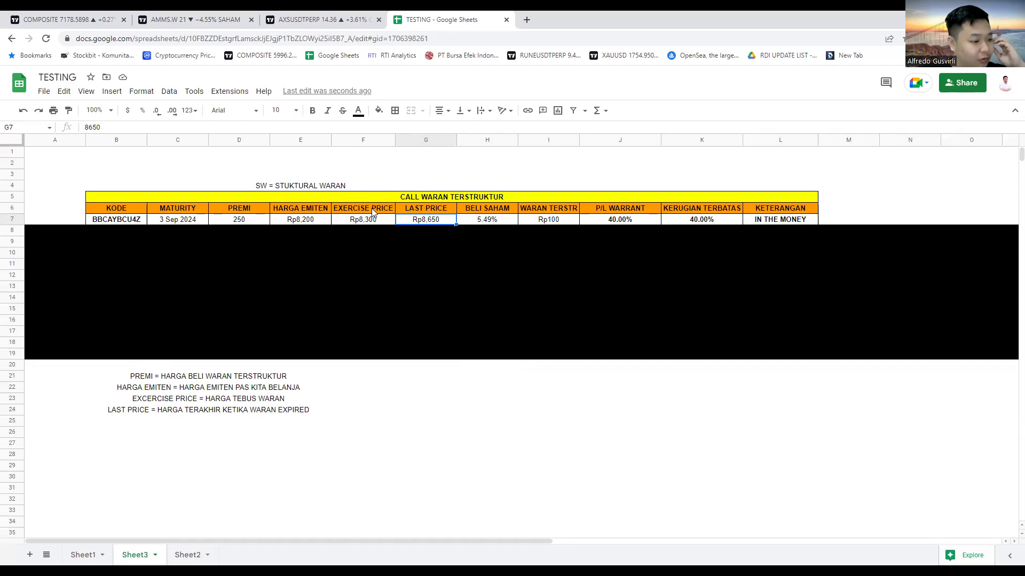
left_click(196, 220)
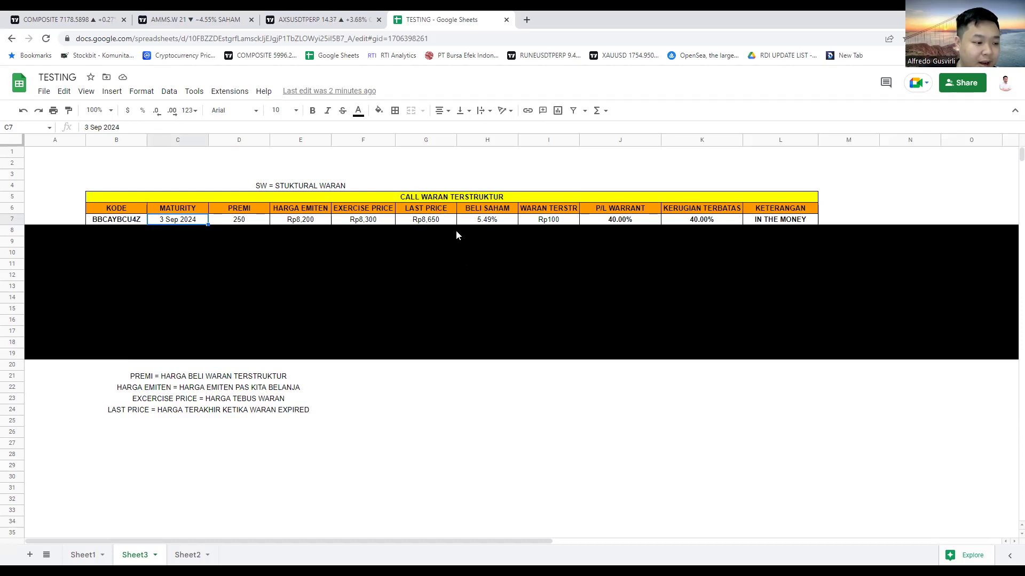
Compare the exercise and last prices in row 7 and examine the stock return, warrant profit and P/L formulas.
left_click(497, 221)
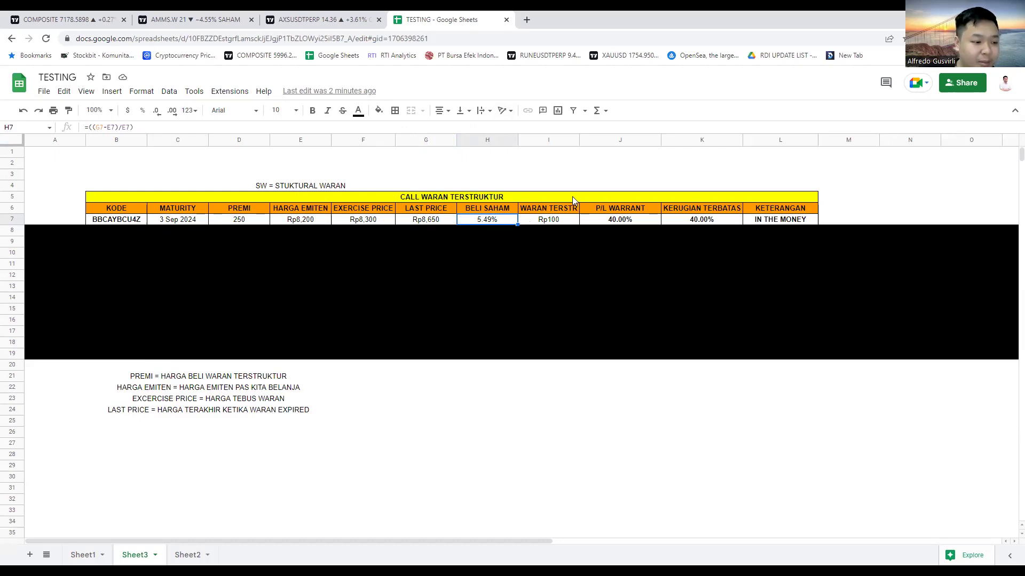
left_click(431, 218)
left_click(358, 217)
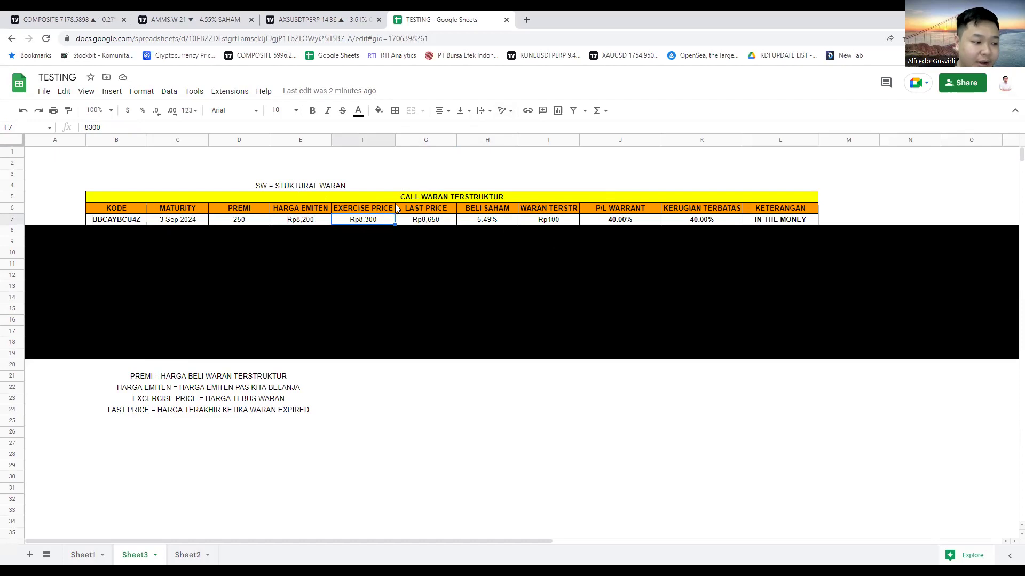
left_click(417, 212)
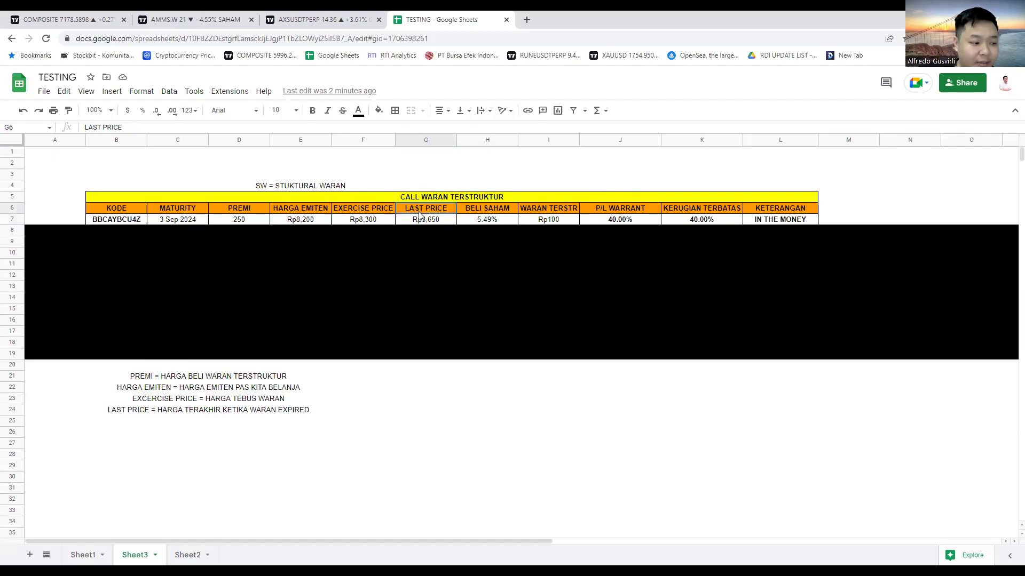
left_click(362, 219)
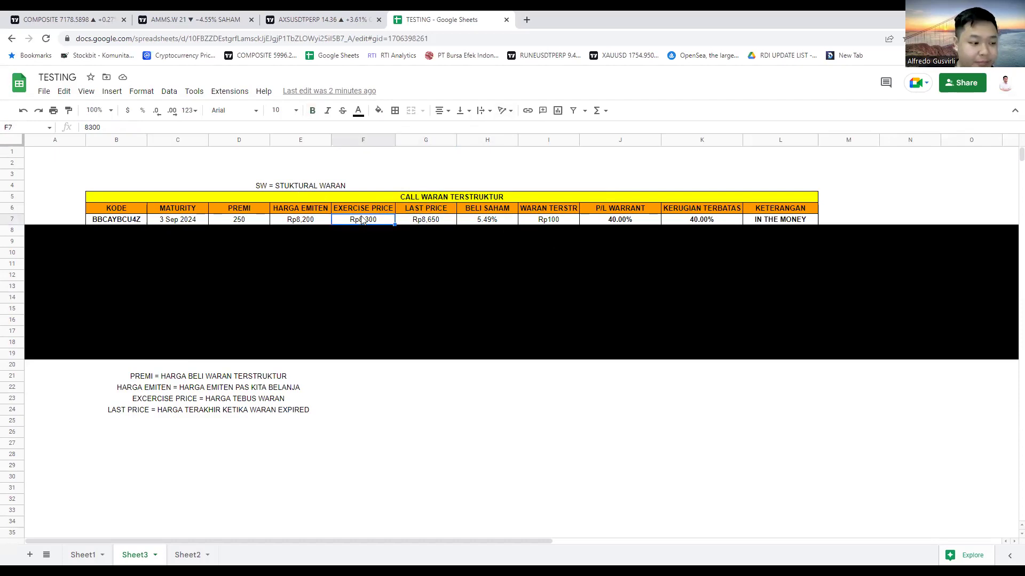
left_click(429, 223)
left_click(378, 222)
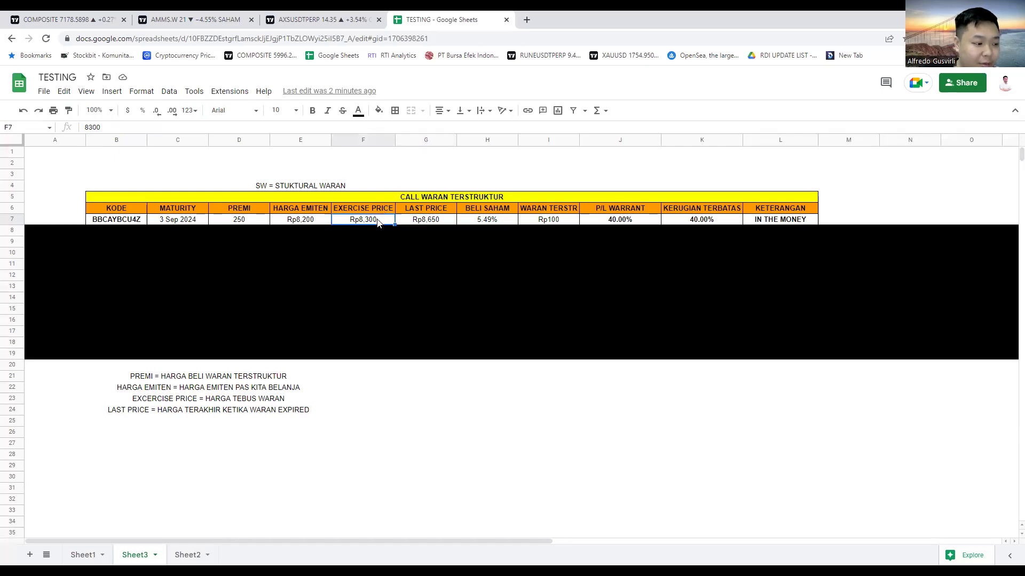
left_click(402, 222)
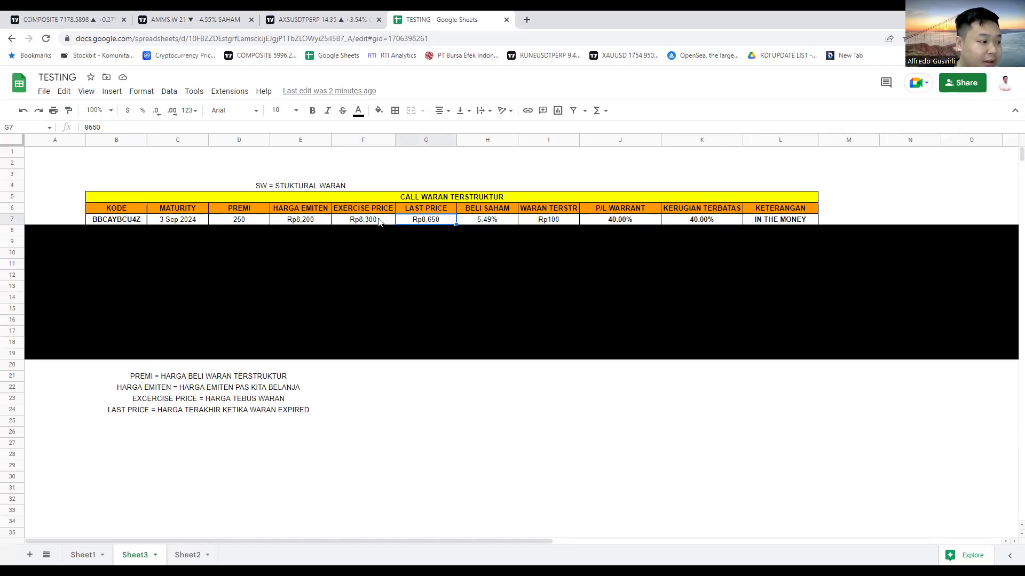
left_click(537, 174)
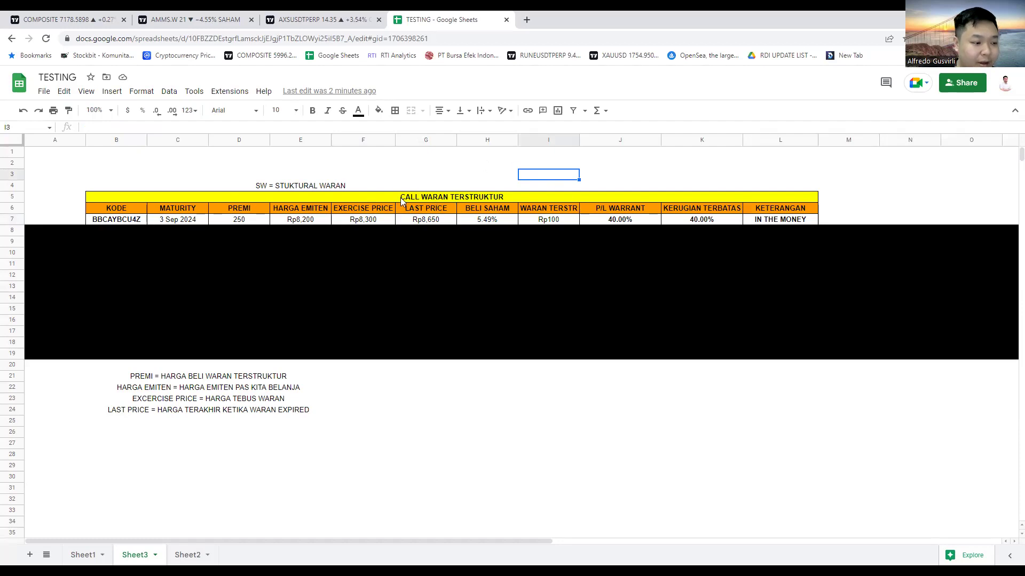
left_click(558, 221)
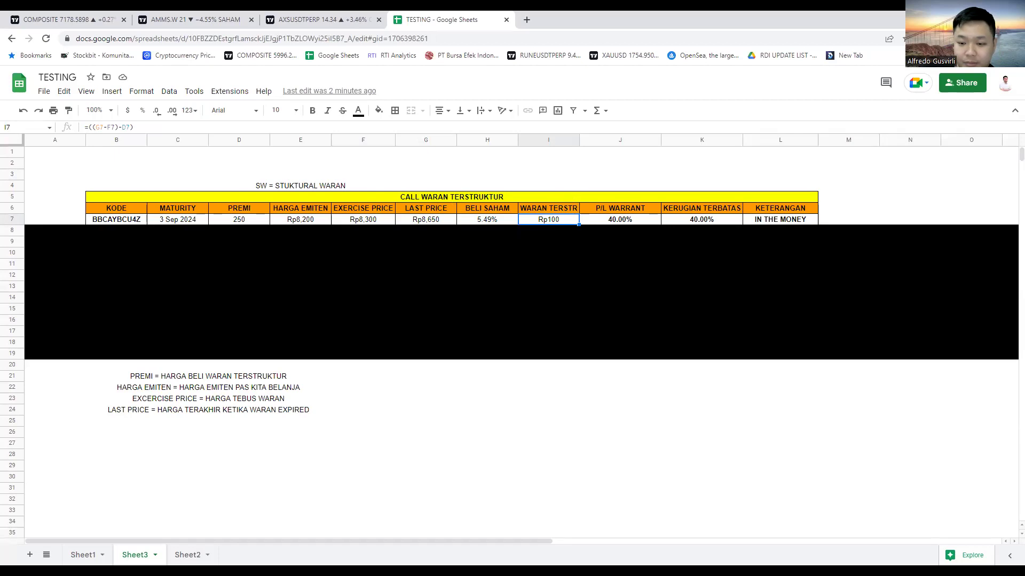
left_click(606, 221)
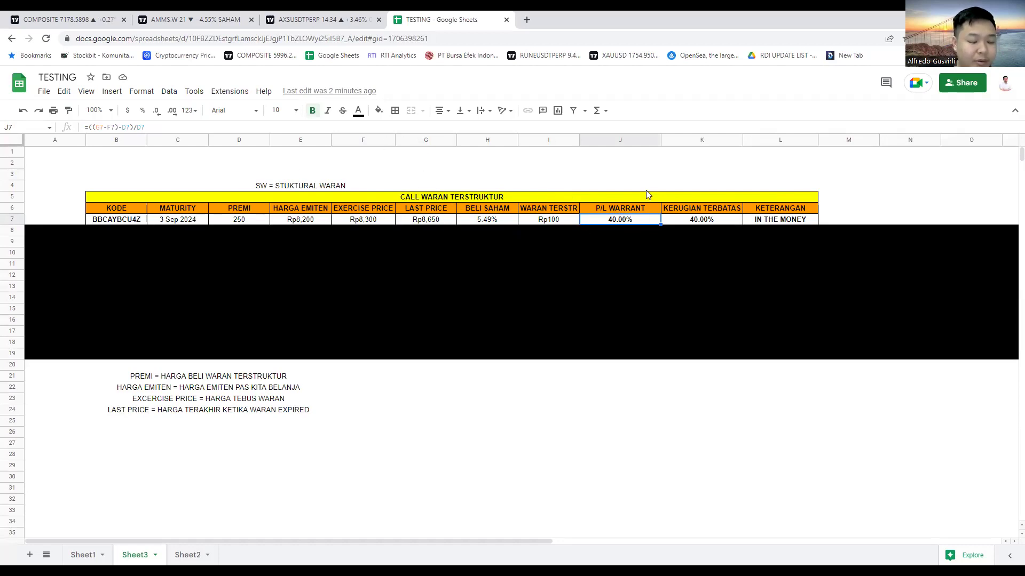
Set the KERUGIAN TERBATAS value of the first call warrant, in cell K7, to -100%.
left_click(706, 221)
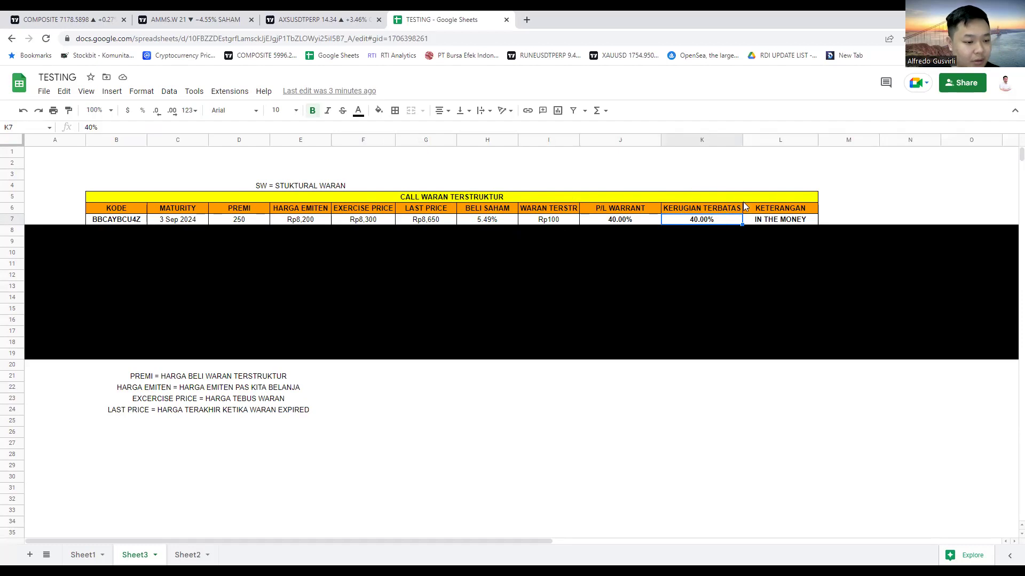
type("100%")
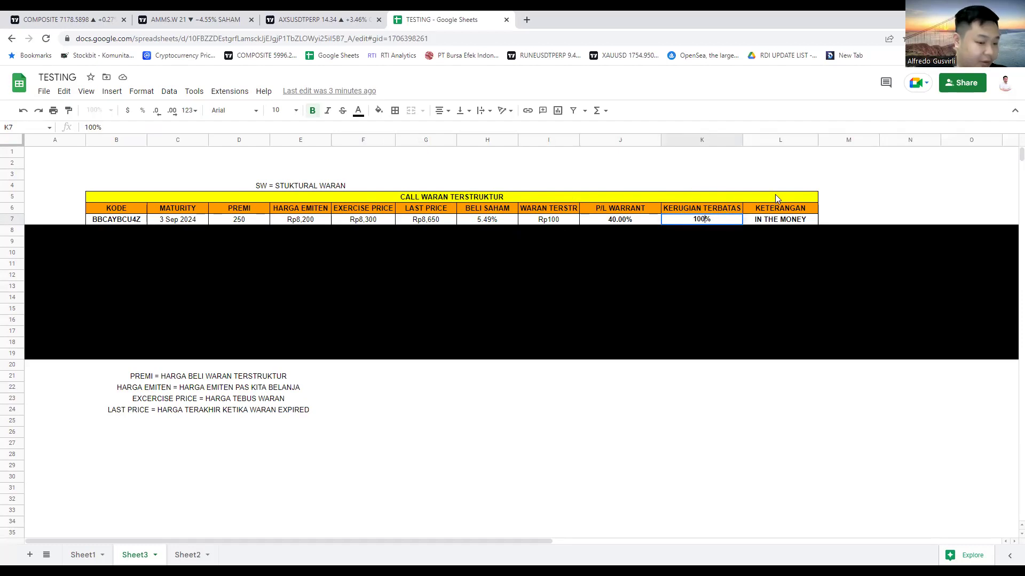
key("BackSpace")
key("Left")
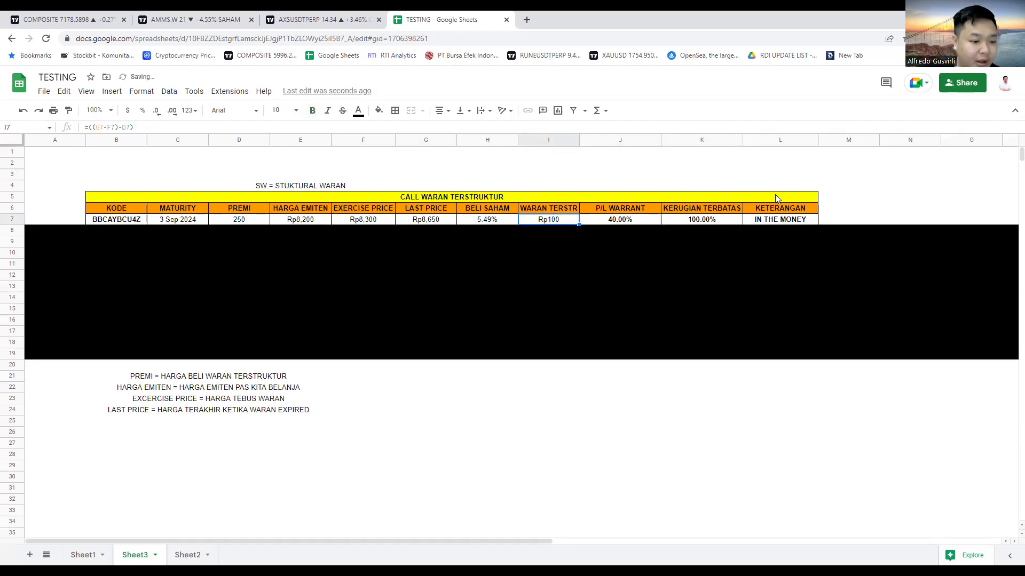
key("Right")
key("Return")
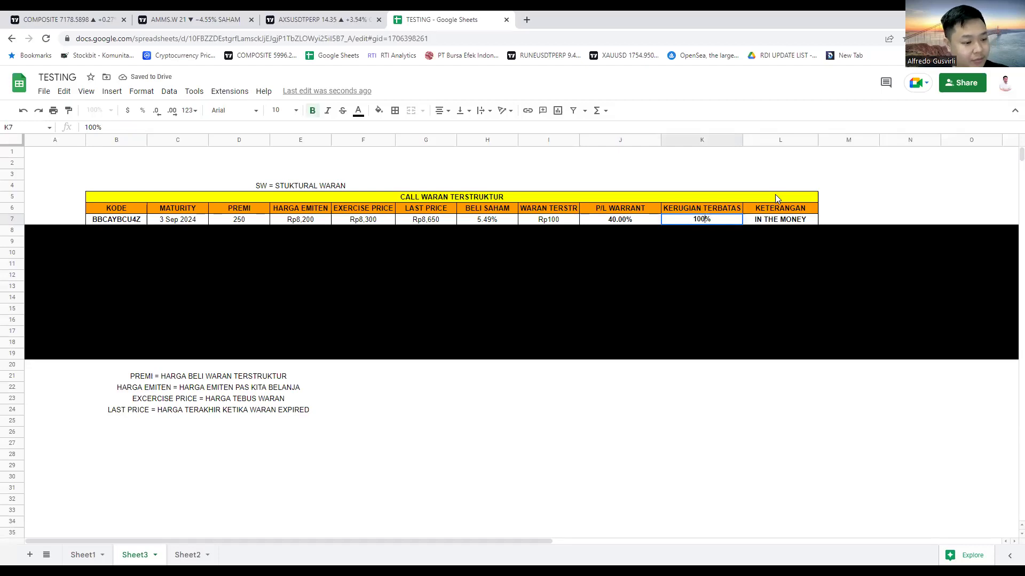
key("Home")
type("-")
key("Return")
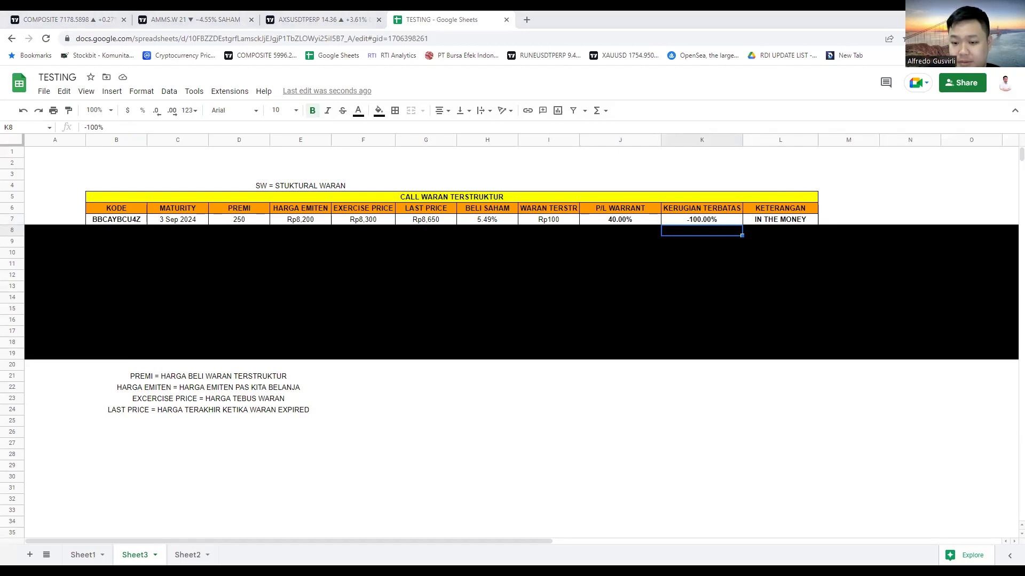
Check the moneyness slide and append "(SETTLEMNET PRICE)" to the LAST PRICE note in row 24.
key("alt+Tab")
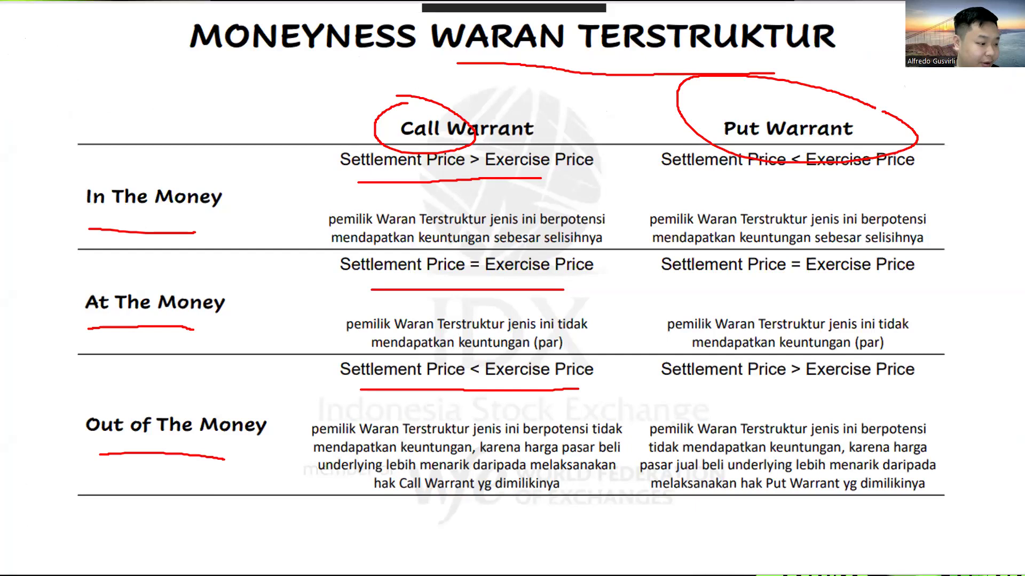
key("alt+Tab")
left_click(140, 410)
left_click(333, 414)
left_click(143, 409)
double_click(145, 409)
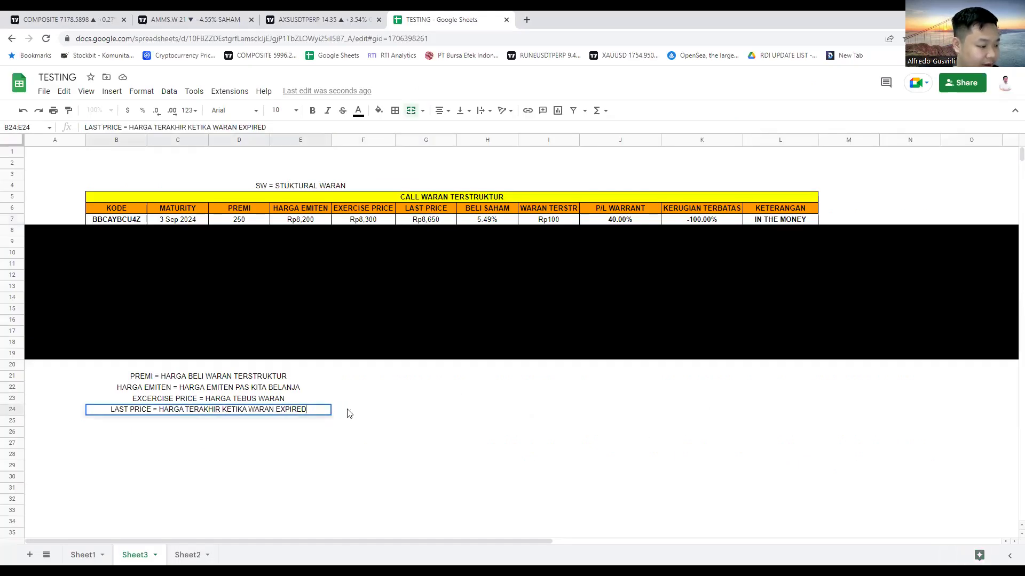
type("(s")
type("SET")
type("TLEMNET PRIC")
type("E)")
key("Return")
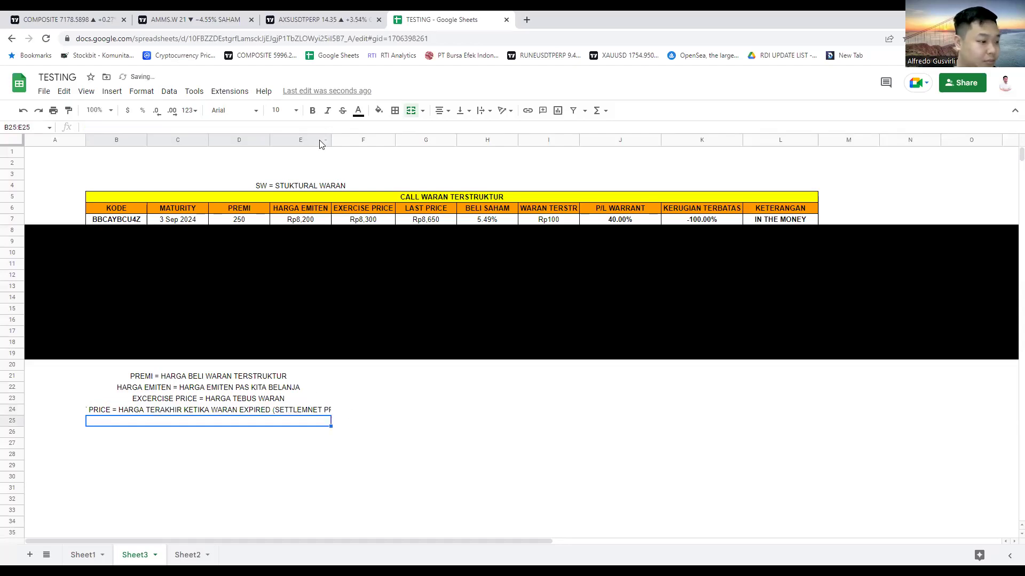
Merge cells B24 to G24 so the extended LAST PRICE note fits.
left_click_drag(103, 414, 426, 411)
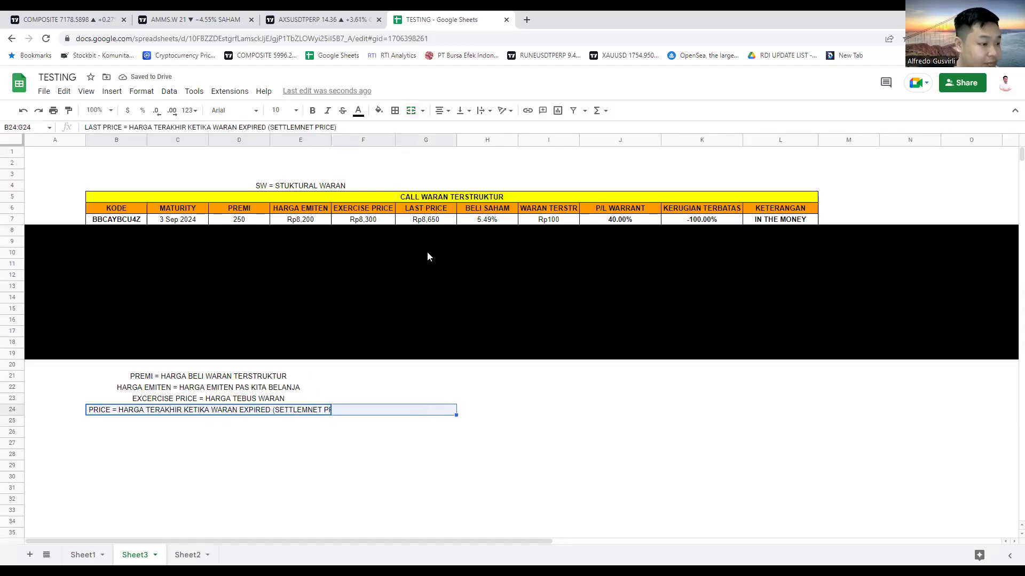
left_click(412, 112)
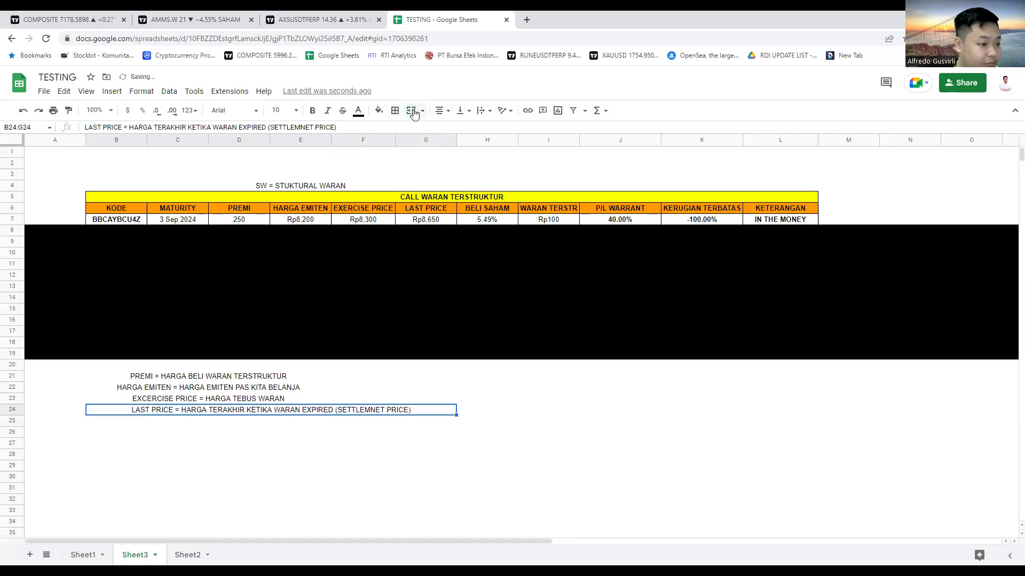
left_click(403, 453)
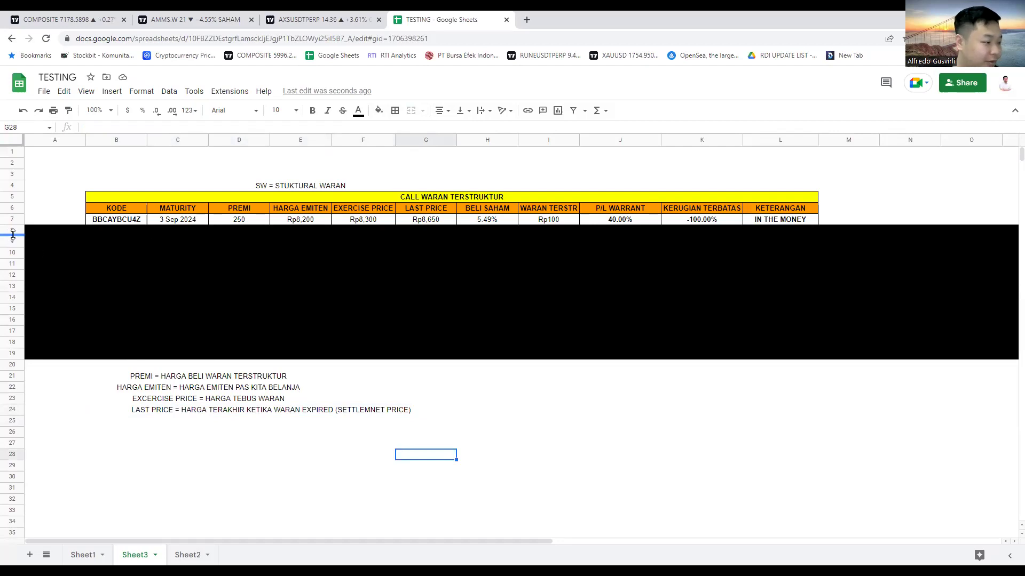
Remove the black fill from row 8 to reveal the second call warrant example.
left_click(300, 252)
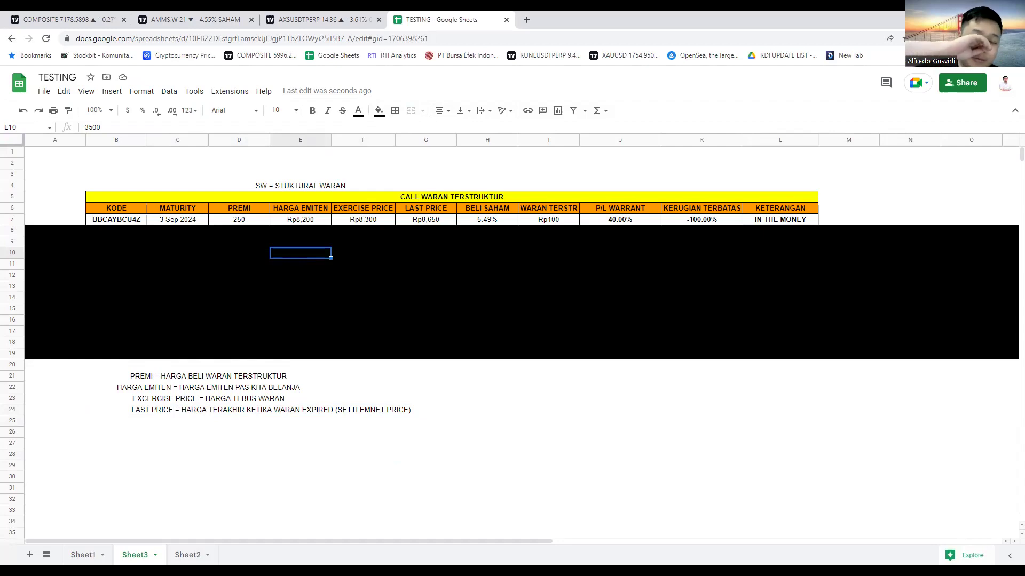
left_click(291, 221)
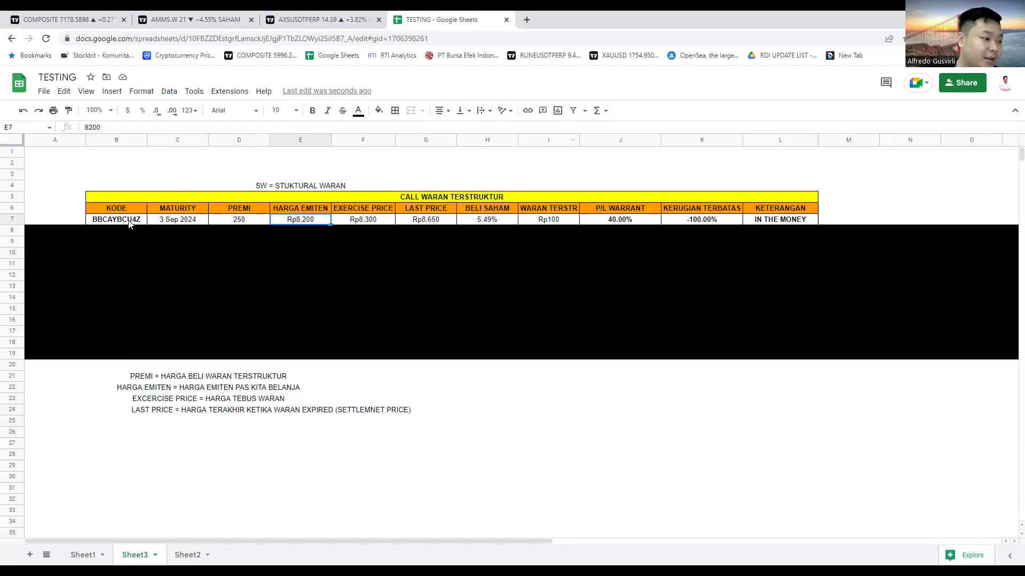
left_click(23, 230)
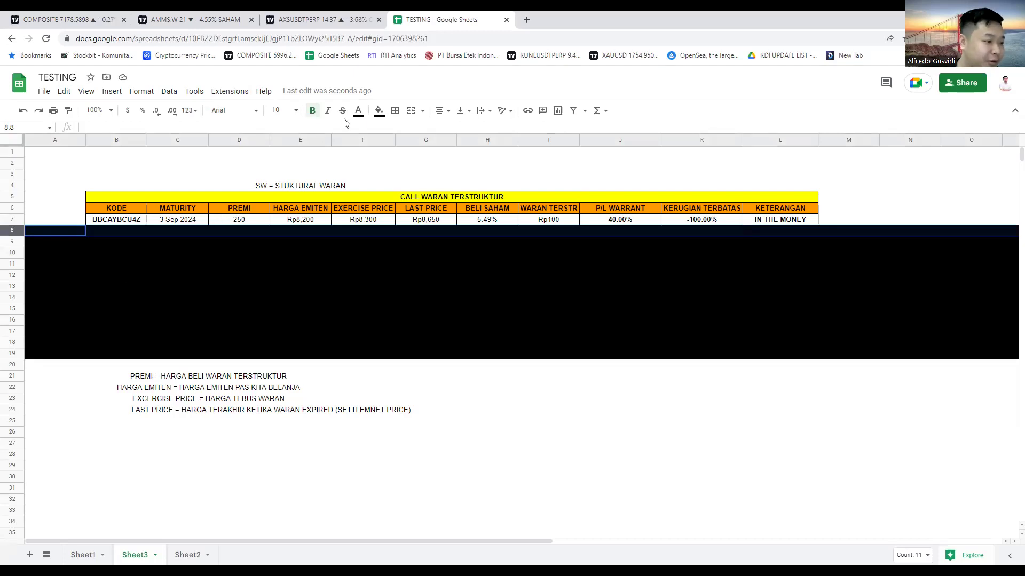
left_click(379, 110)
left_click(488, 200)
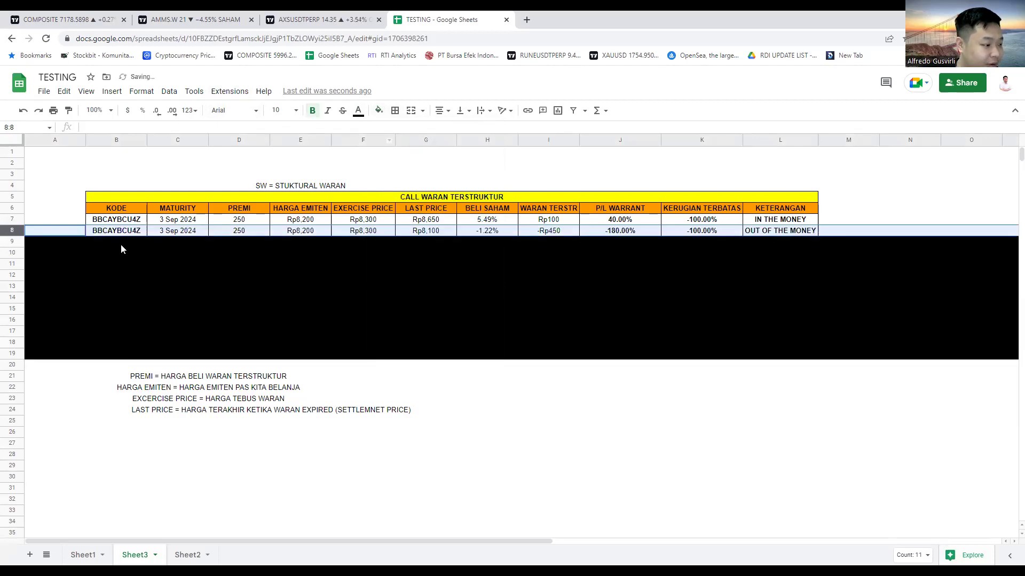
left_click(423, 175)
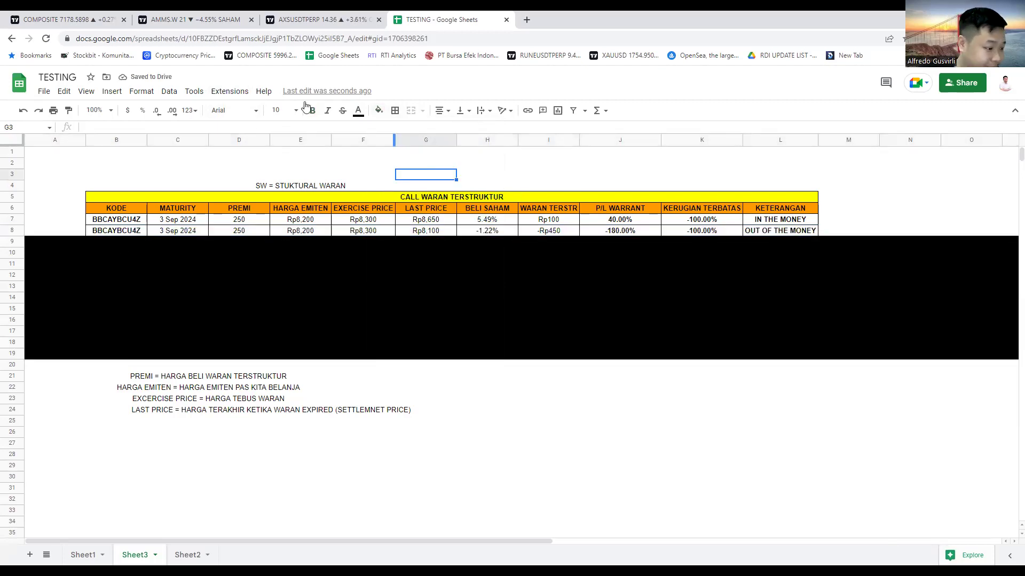
Review the premium, issuer price, exercise price, last price and stock return of the second call warrant in row 8.
left_click(240, 231)
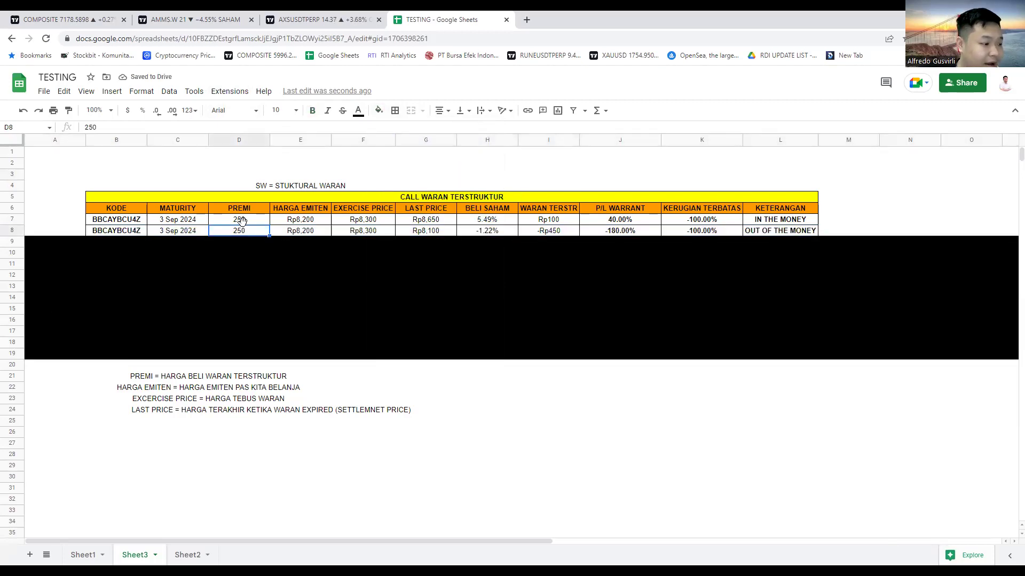
left_click(308, 235)
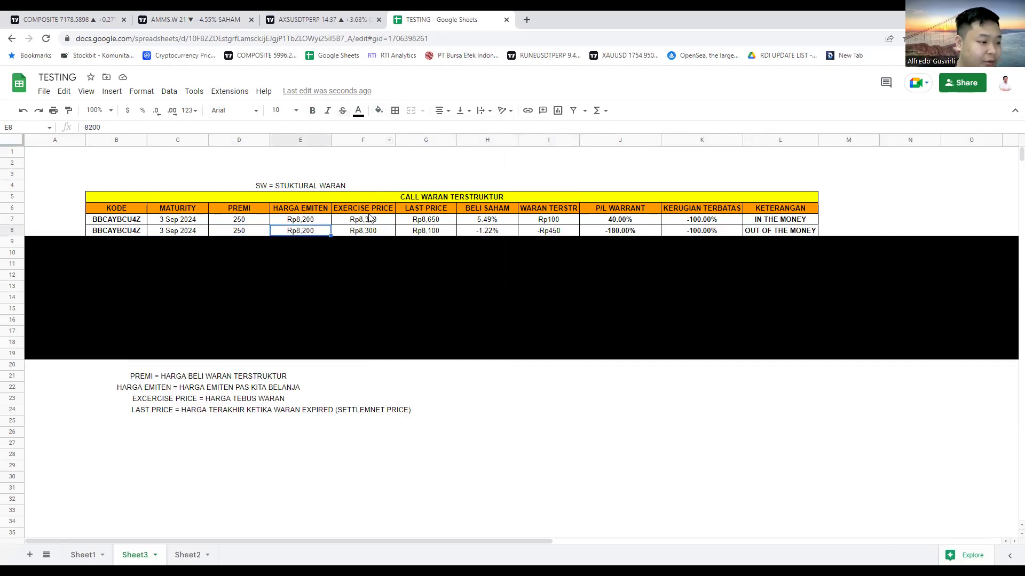
left_click(378, 235)
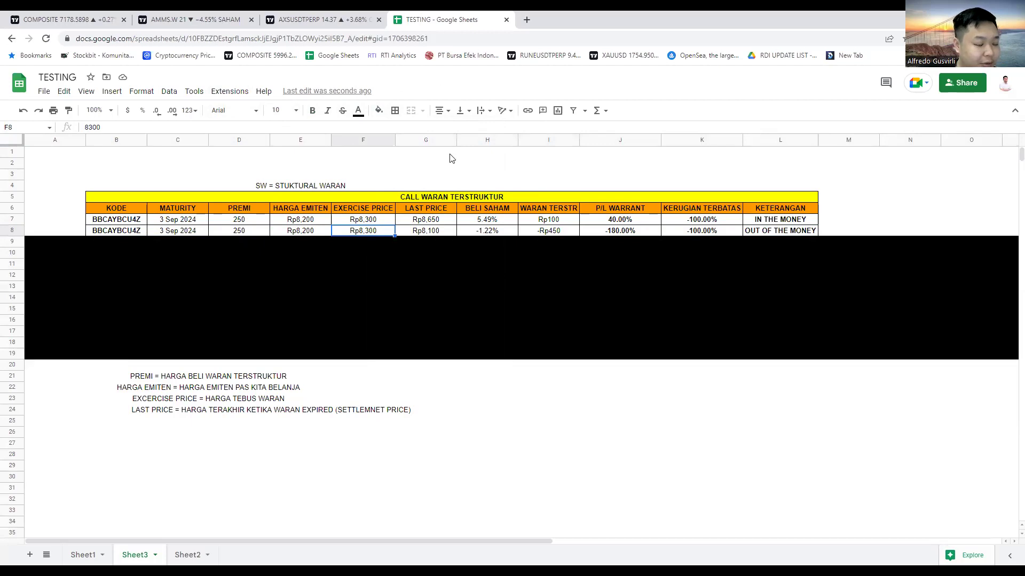
left_click(421, 229)
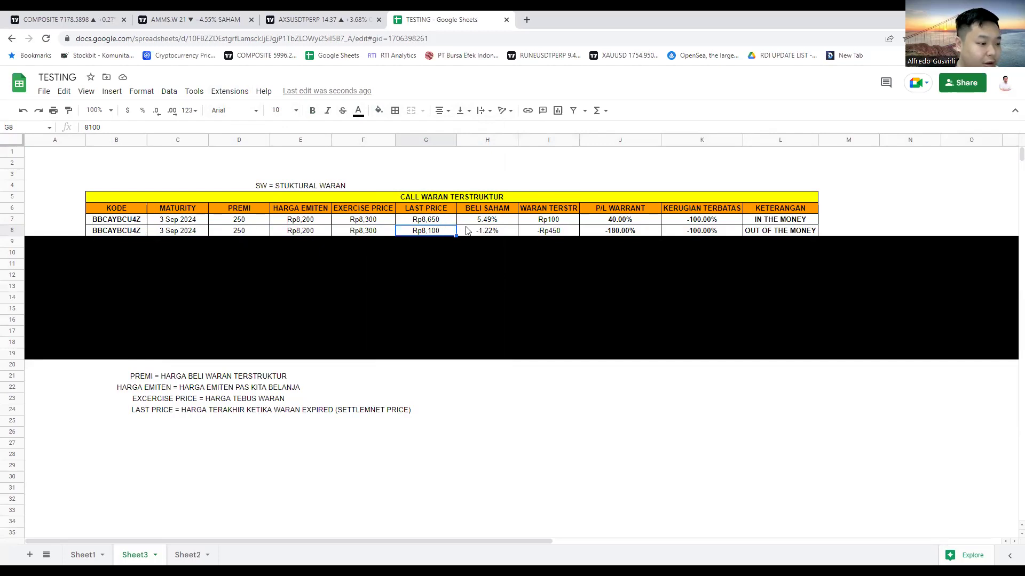
left_click(497, 233)
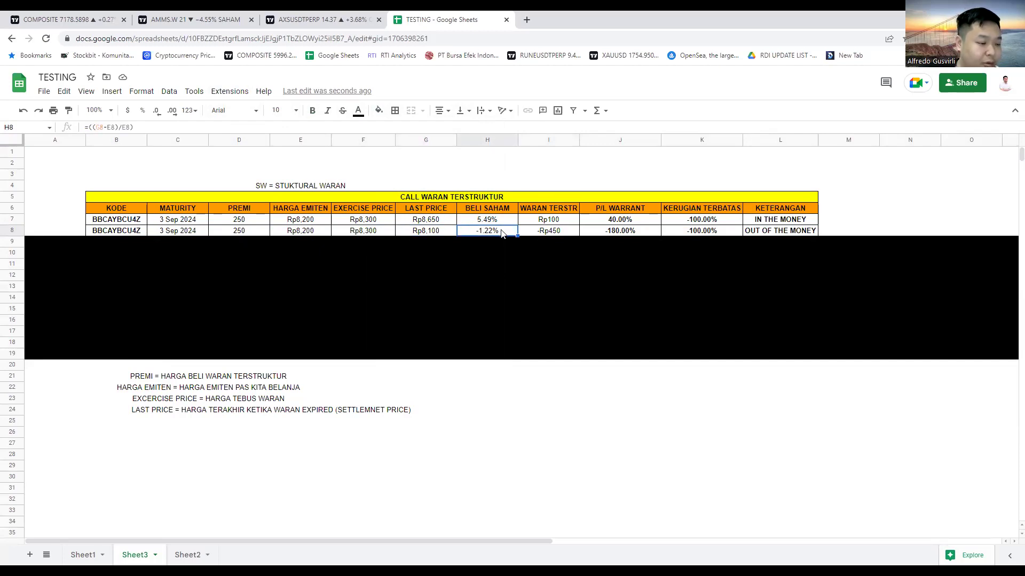
left_click(323, 232)
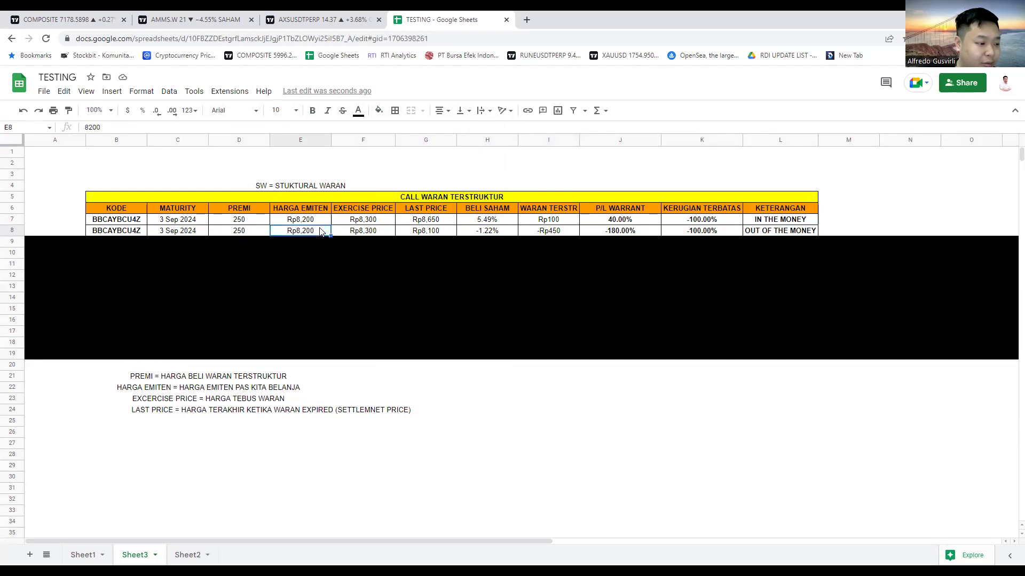
left_click(442, 232)
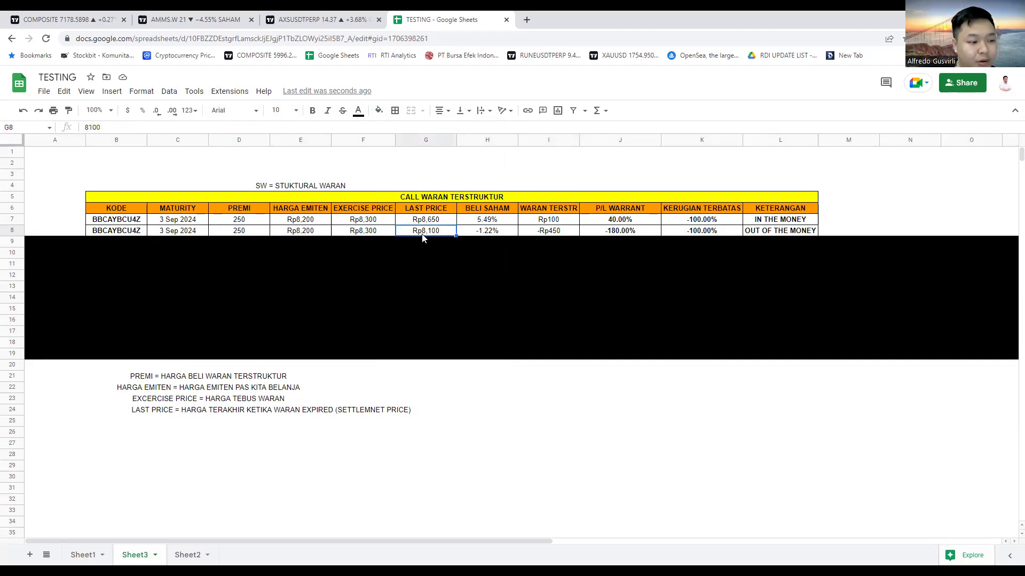
Examine the warrant profit formula in I8 against the last price, exercise price and premium it uses.
left_click(558, 231)
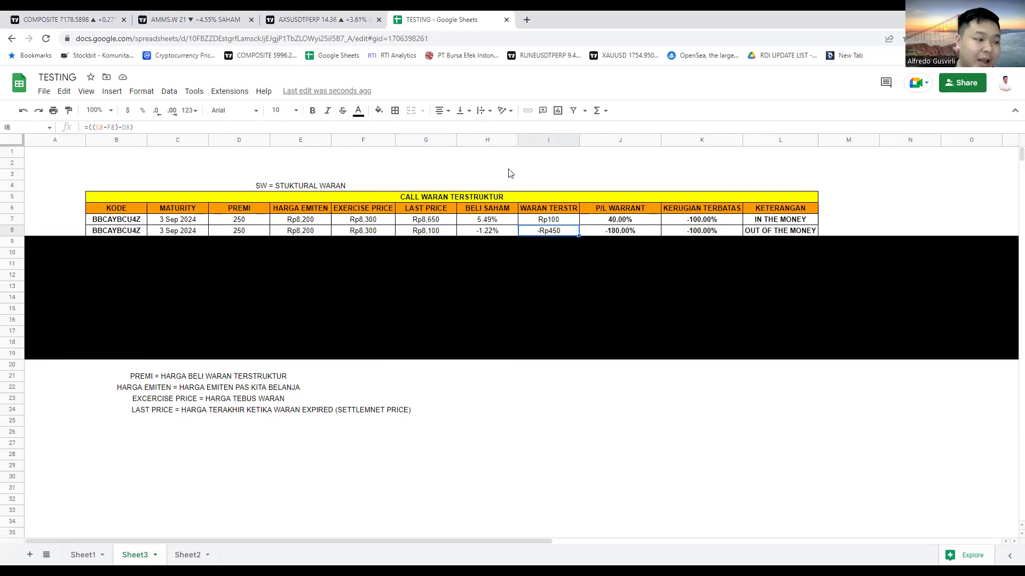
left_click(430, 233)
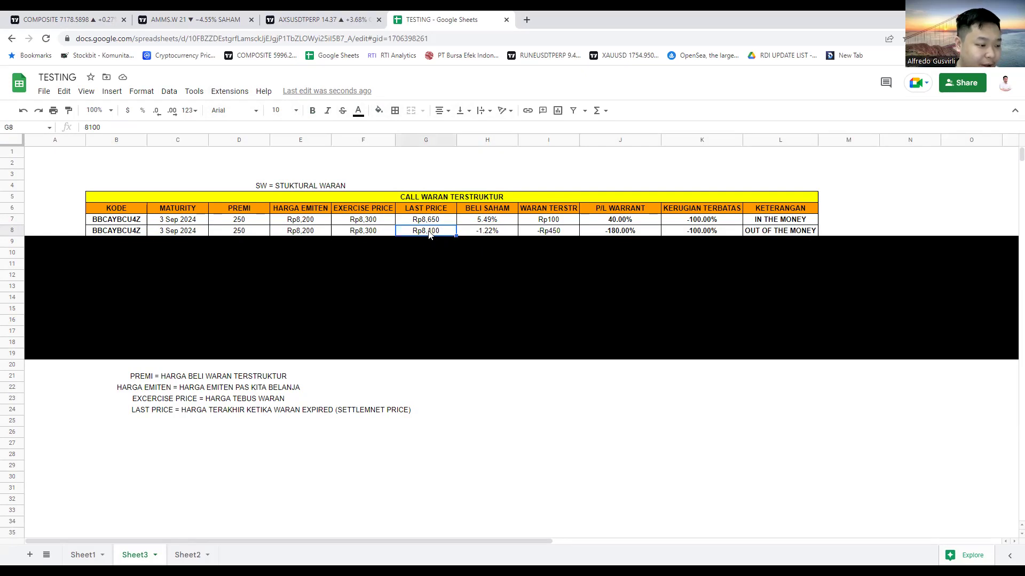
left_click(374, 231)
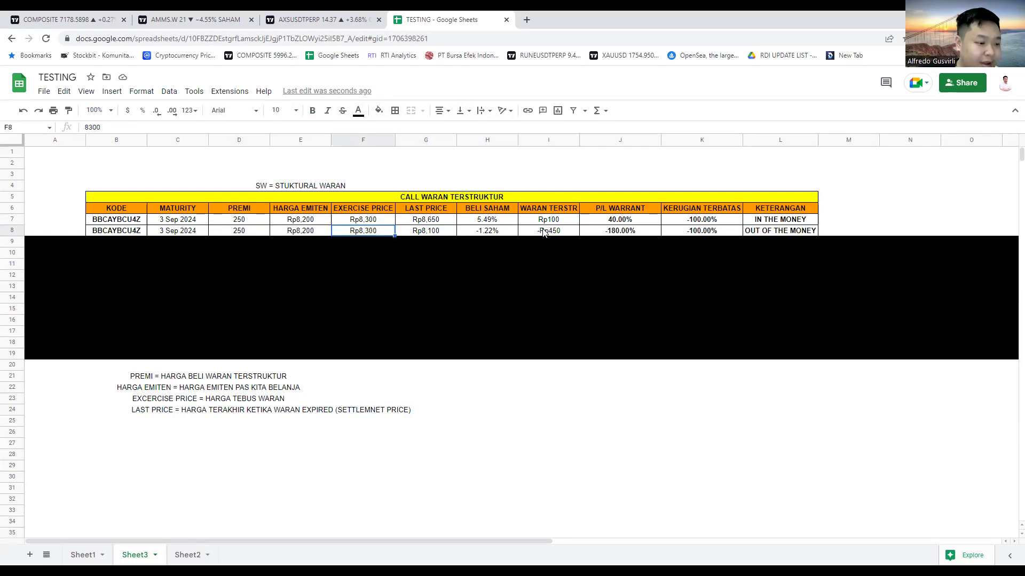
left_click(544, 232)
left_click(426, 234)
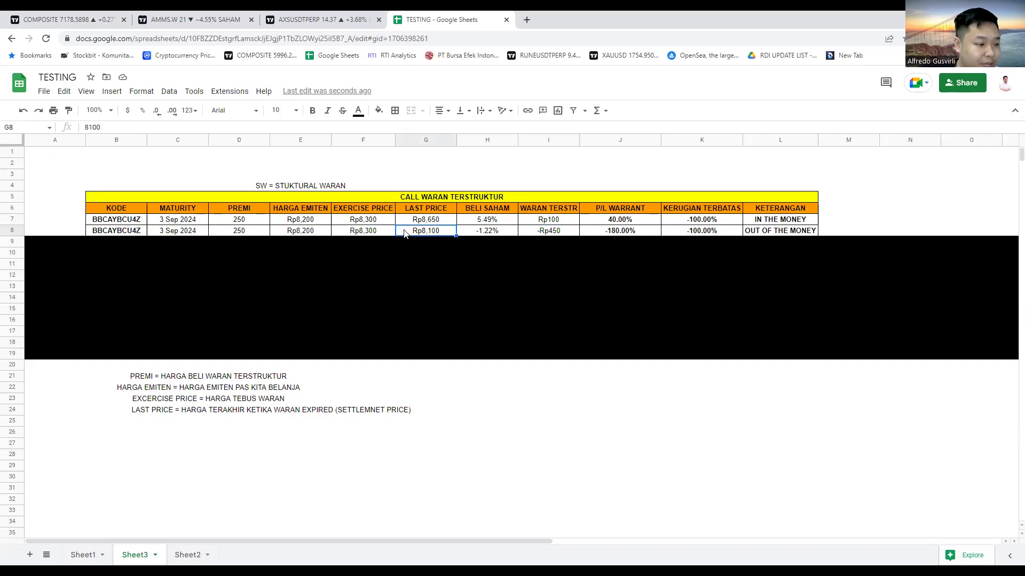
double_click(536, 234)
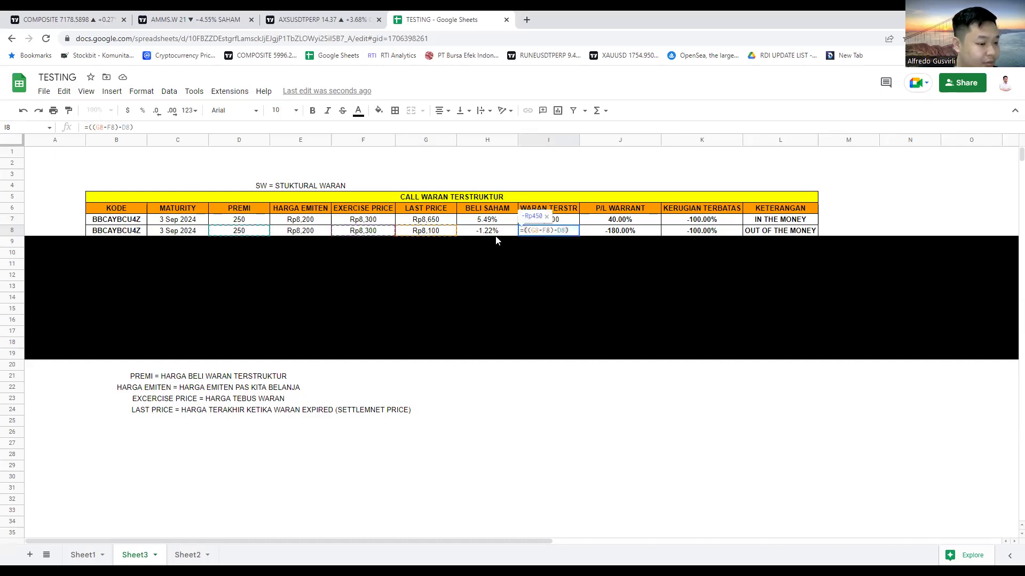
key("Escape")
double_click(558, 233)
key("Escape")
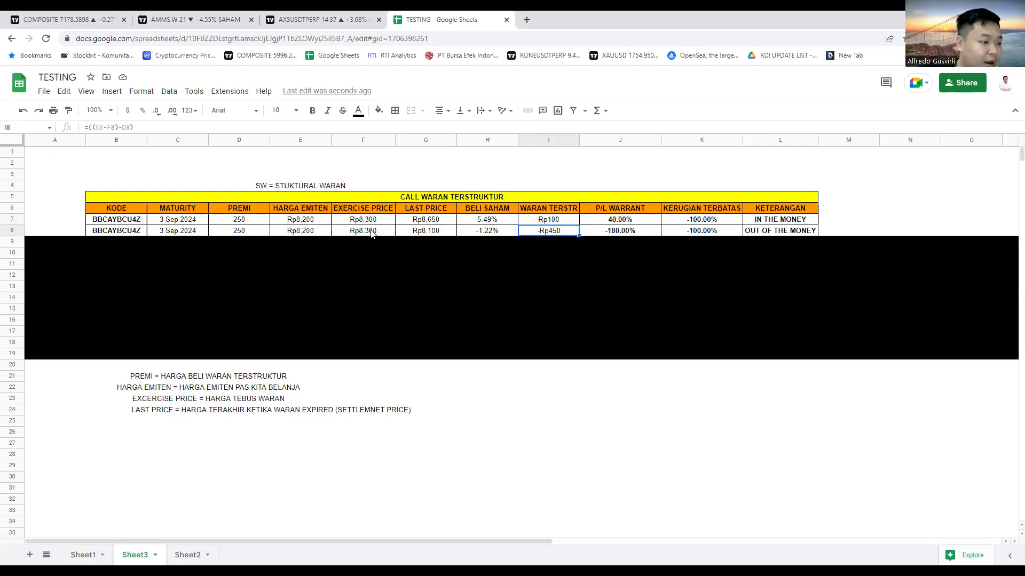
left_click(257, 235)
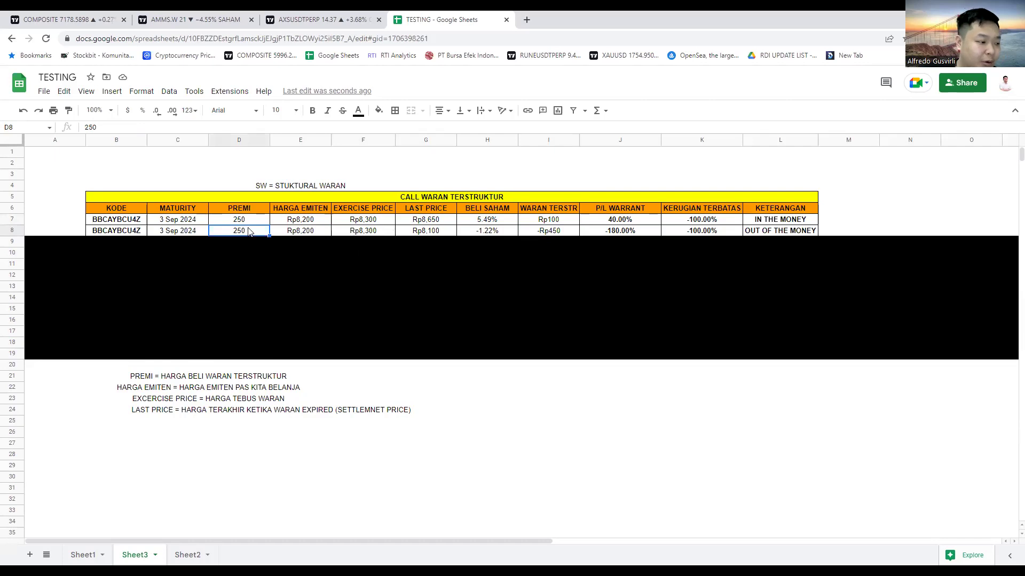
left_click(545, 235)
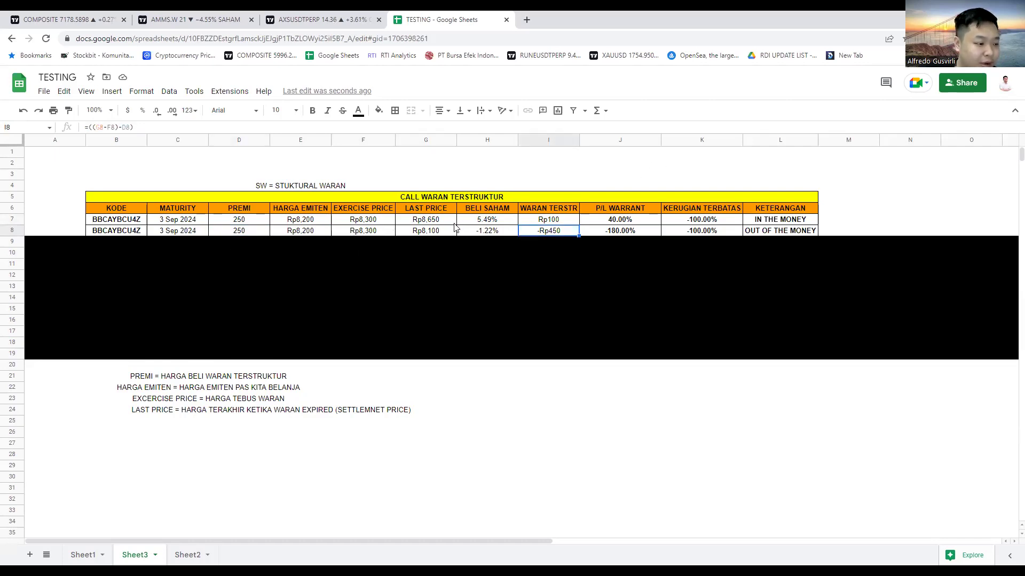
Compare the P/L and limited loss of the second call warrant with its premium, last price and exercise price.
left_click(612, 232)
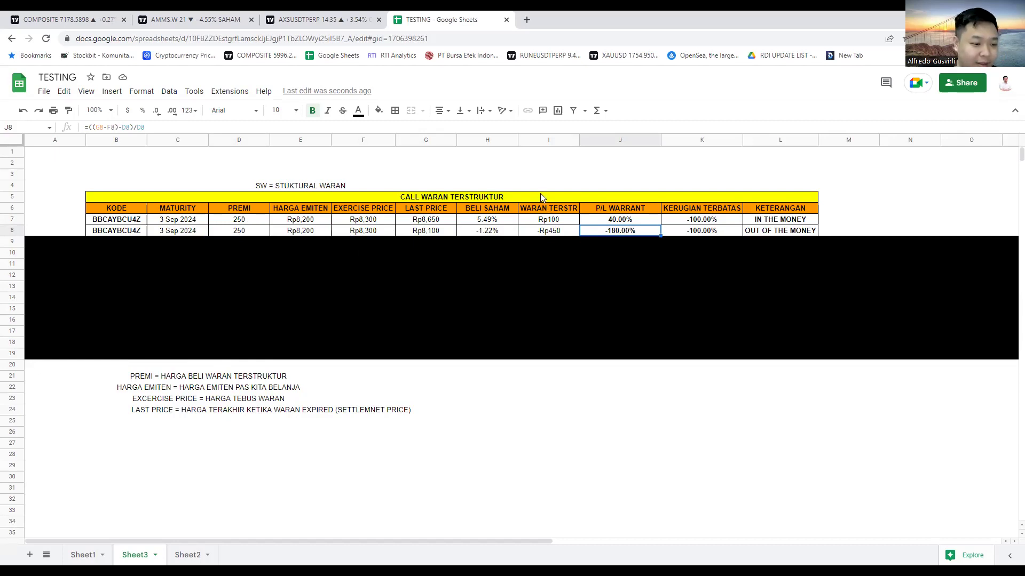
left_click(703, 233)
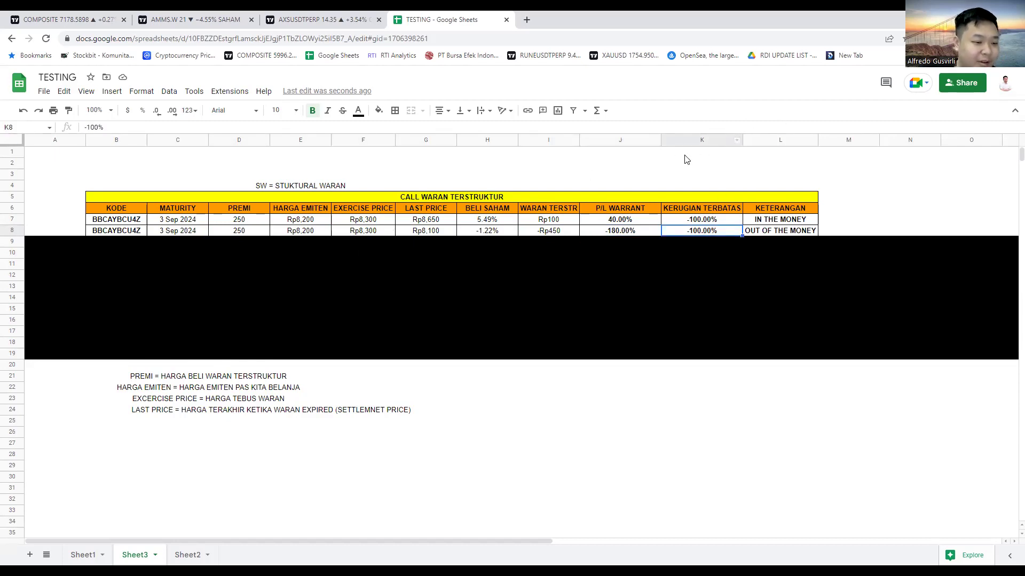
left_click(225, 235)
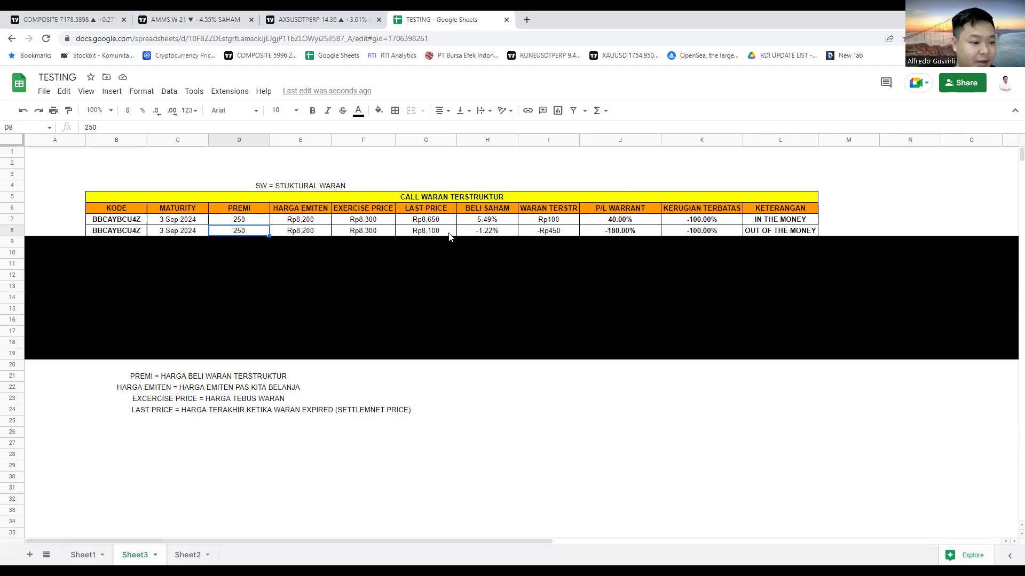
left_click(697, 233)
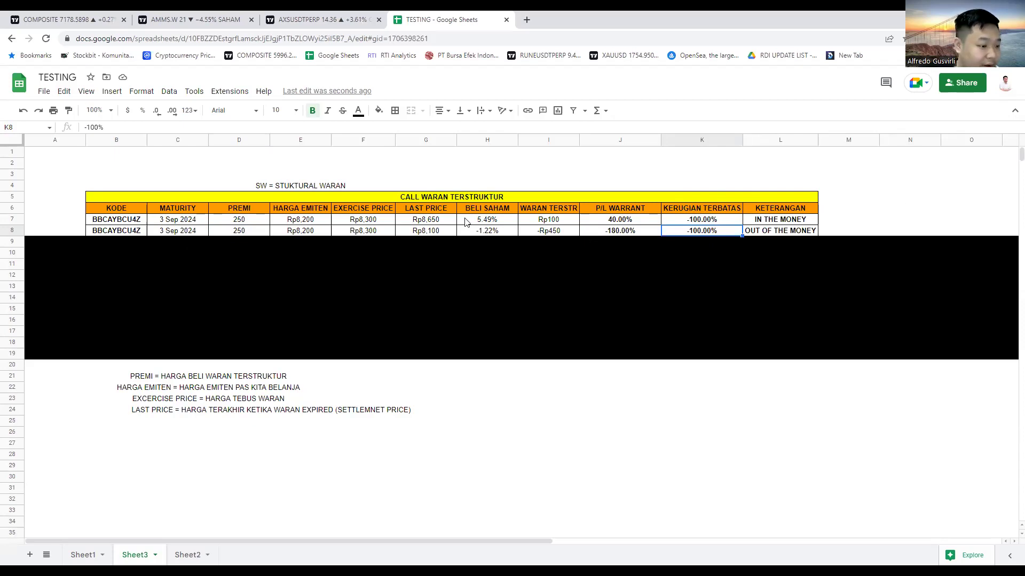
left_click(446, 211)
left_click(444, 230)
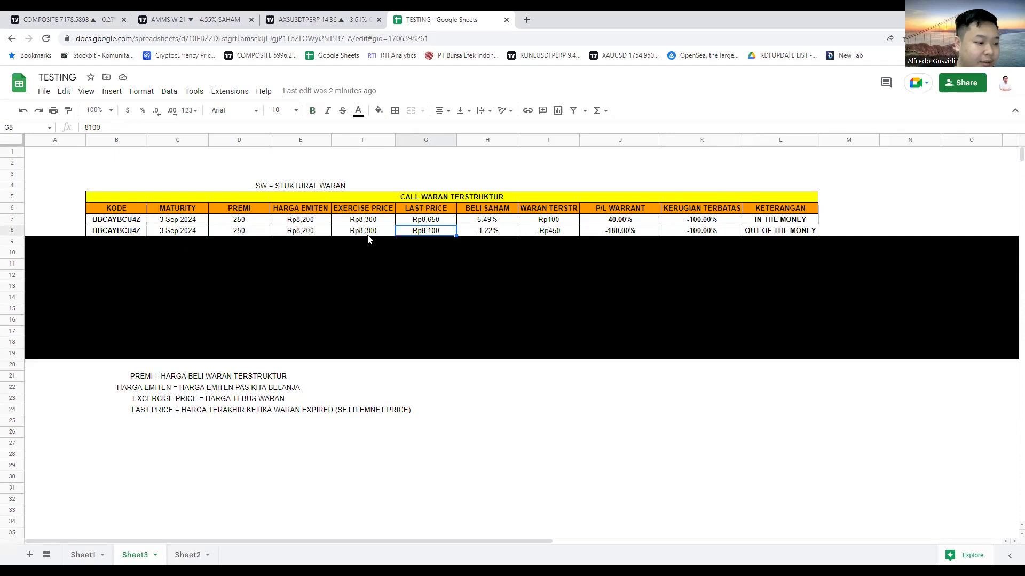
left_click(363, 232)
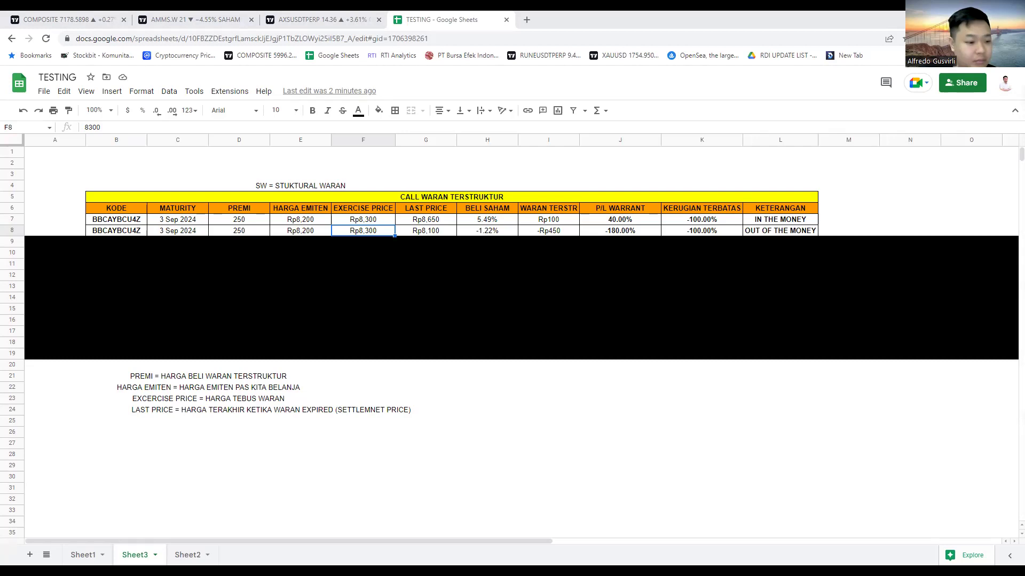
Paste the MONEYNESS WARAN TERSTRUKTUR image, shrink it and place it beside the notes, over columns J to N from about row 17.
left_click(685, 426)
key("ctrl+v")
left_click_drag(822, 448, 320, 184)
left_click_drag(817, 148, 528, 310)
left_click_drag(422, 314, 875, 301)
left_click(479, 422)
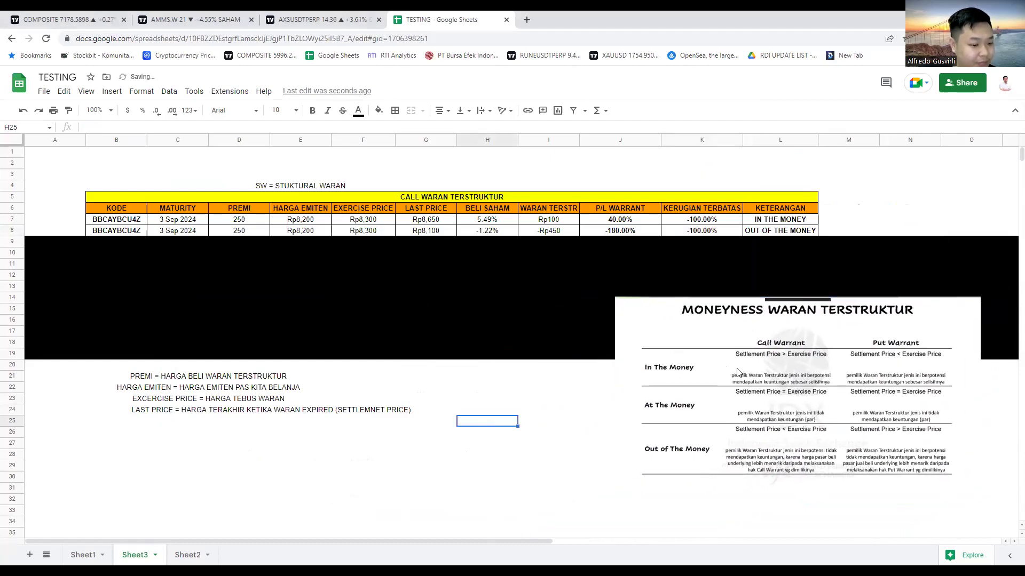
left_click_drag(737, 371, 705, 404)
left_click(519, 417)
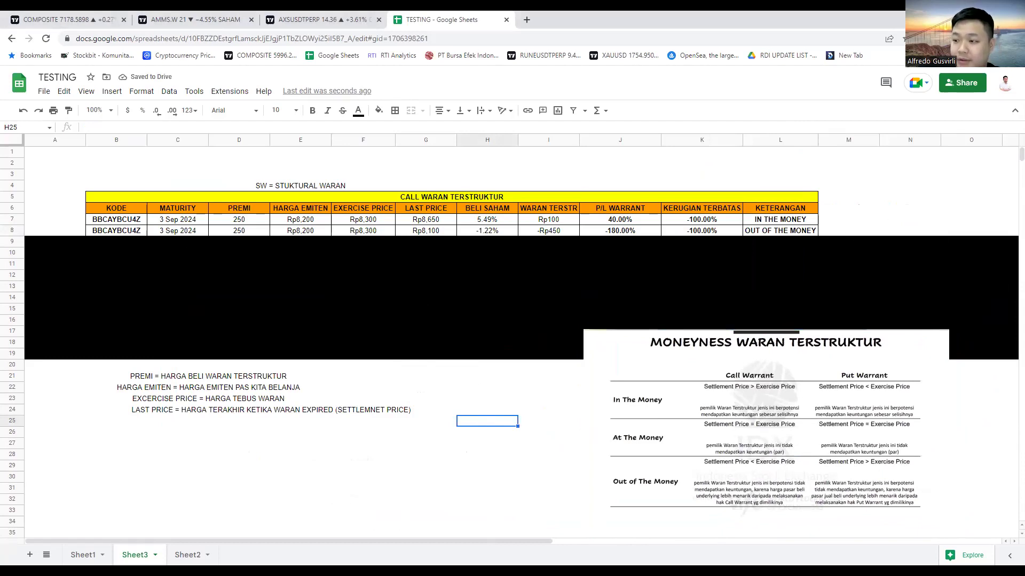
Reveal row 9 by changing its black fill to white, and review its exercise price and last price.
left_click(8, 243)
right_click(8, 242)
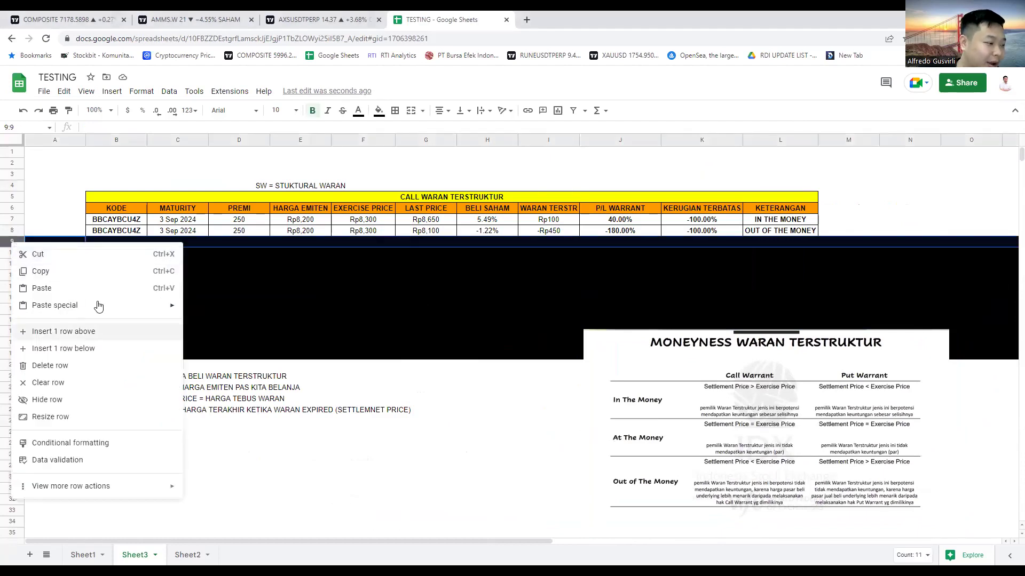
left_click(379, 110)
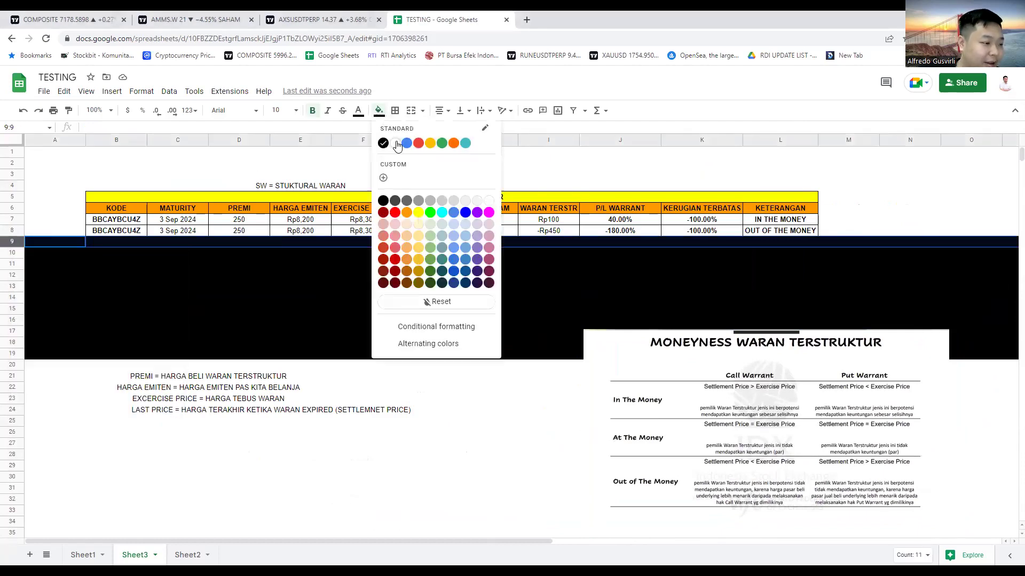
left_click(397, 144)
left_click(117, 265)
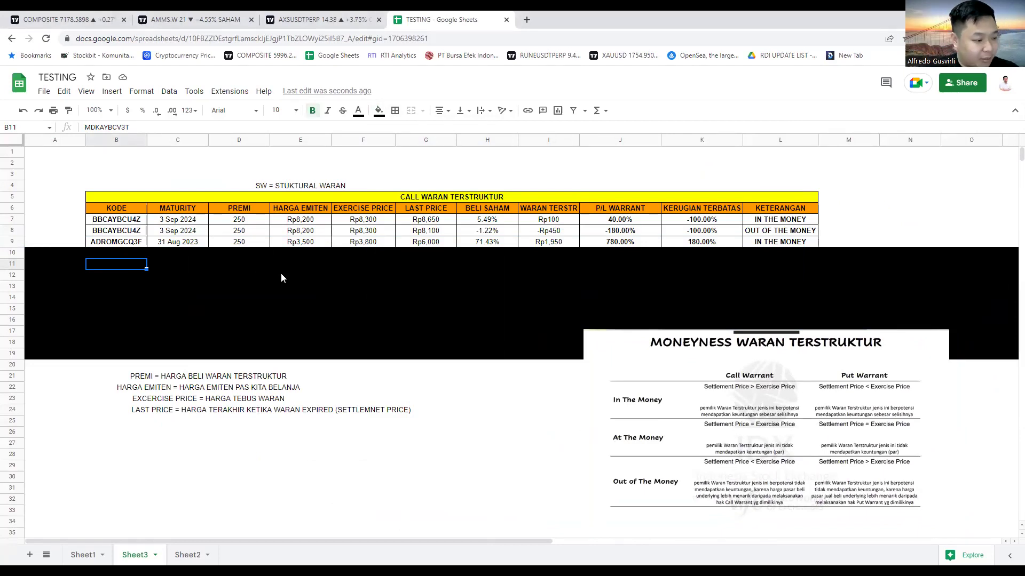
left_click(373, 243)
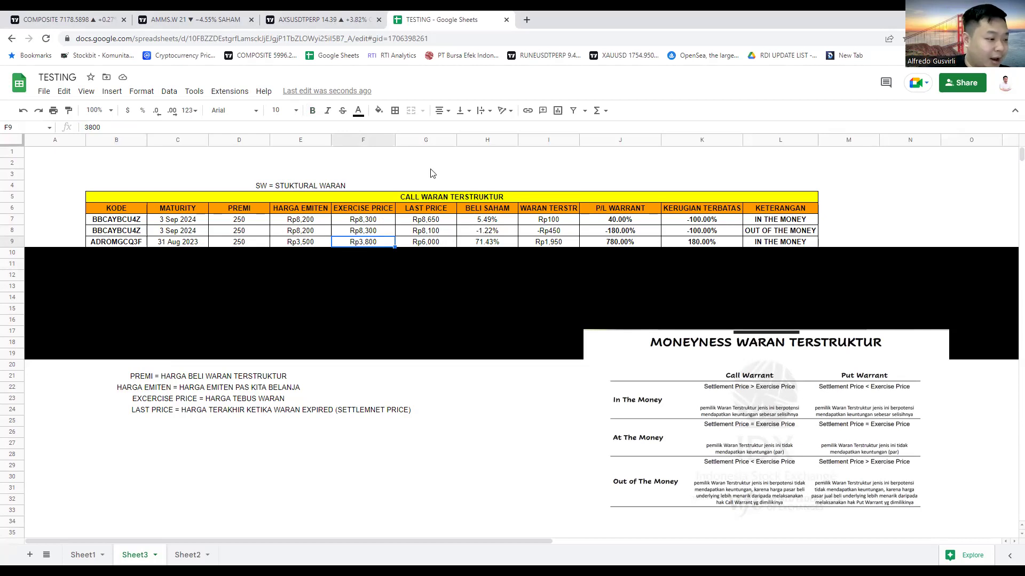
left_click(437, 245)
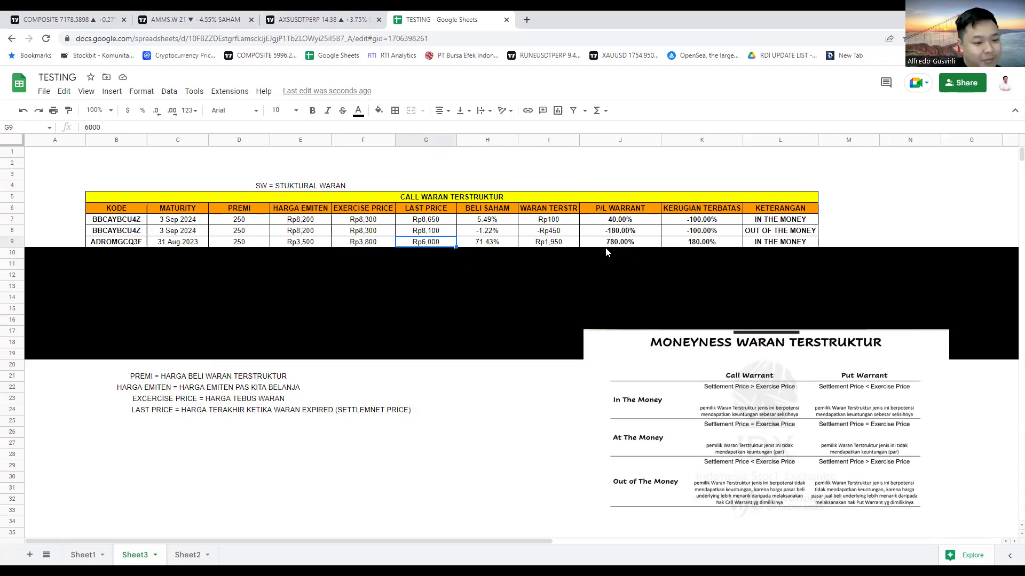
Copy the limited loss value from K8 into K9.
left_click(709, 234)
key("ctrl+c")
left_click(708, 244)
key("ctrl+v")
left_click(795, 154)
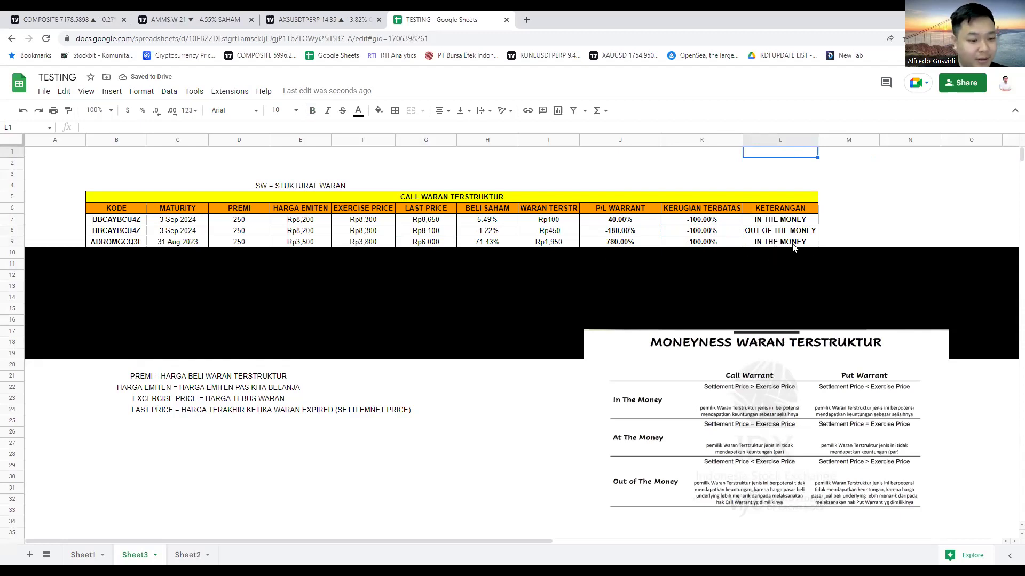
Reveal row 10 by changing its black fill to white.
right_click(11, 253)
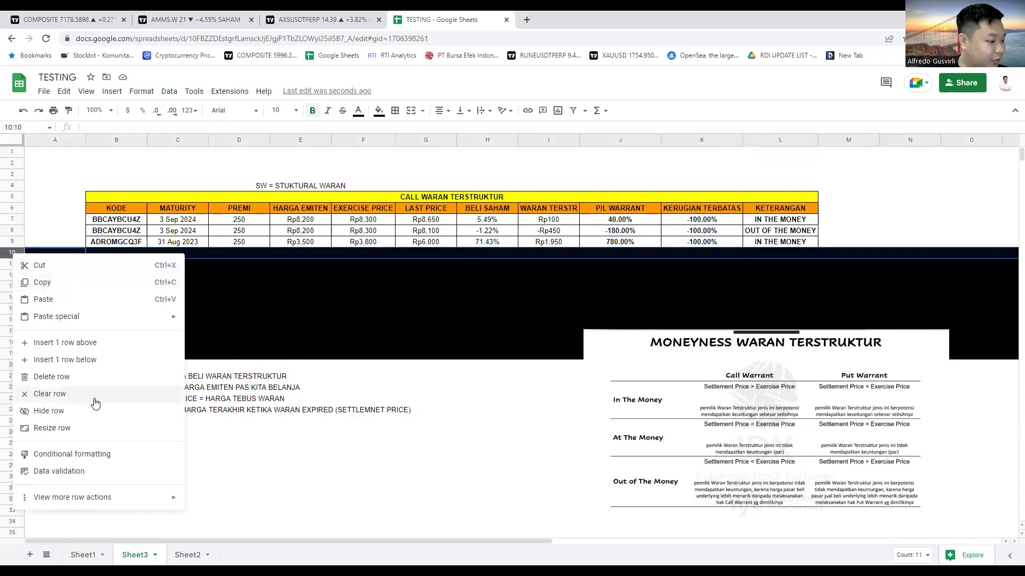
key("Escape")
left_click(379, 111)
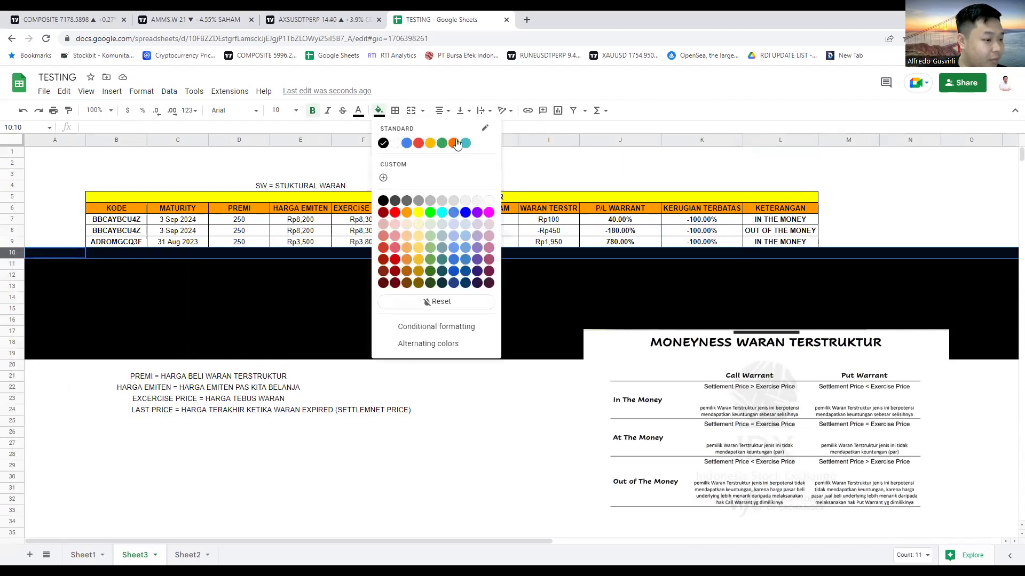
left_click(395, 143)
left_click(399, 208)
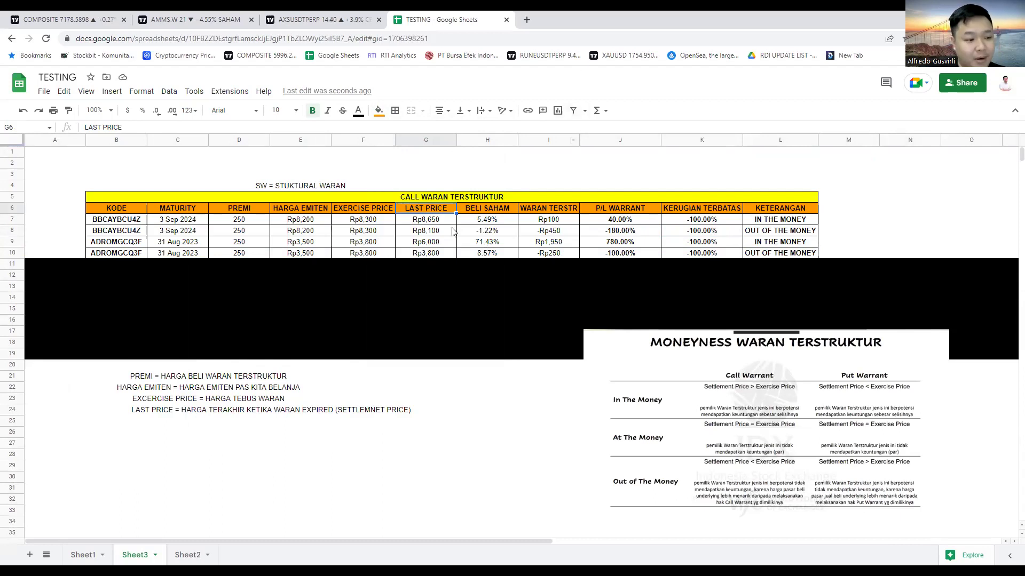
Compare row 10's stock return with its last and issuer prices, and set the last price in G10 to 3,300.
left_click(484, 253)
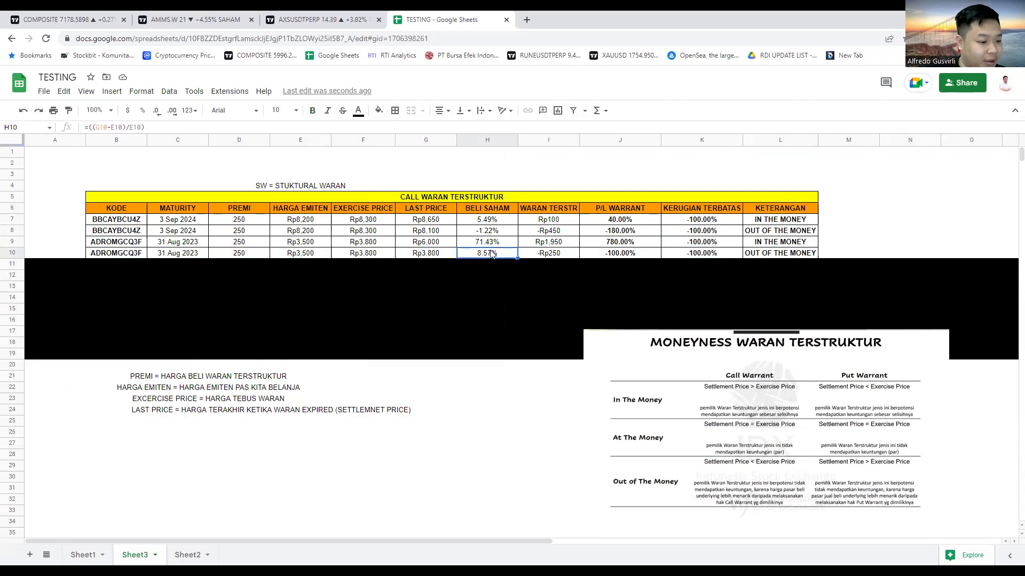
left_click(429, 254)
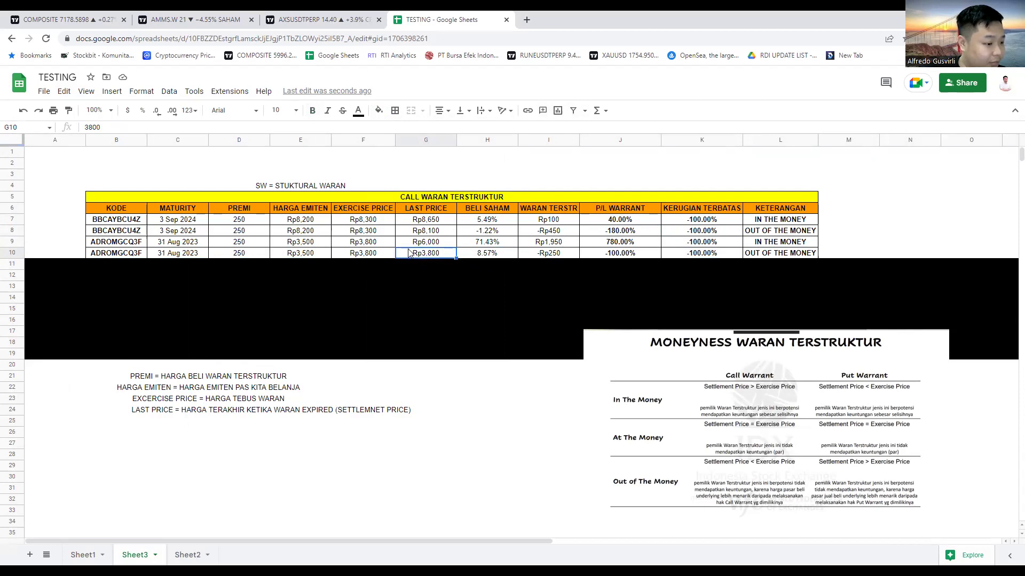
left_click(412, 240)
left_click(363, 243)
left_click(306, 256)
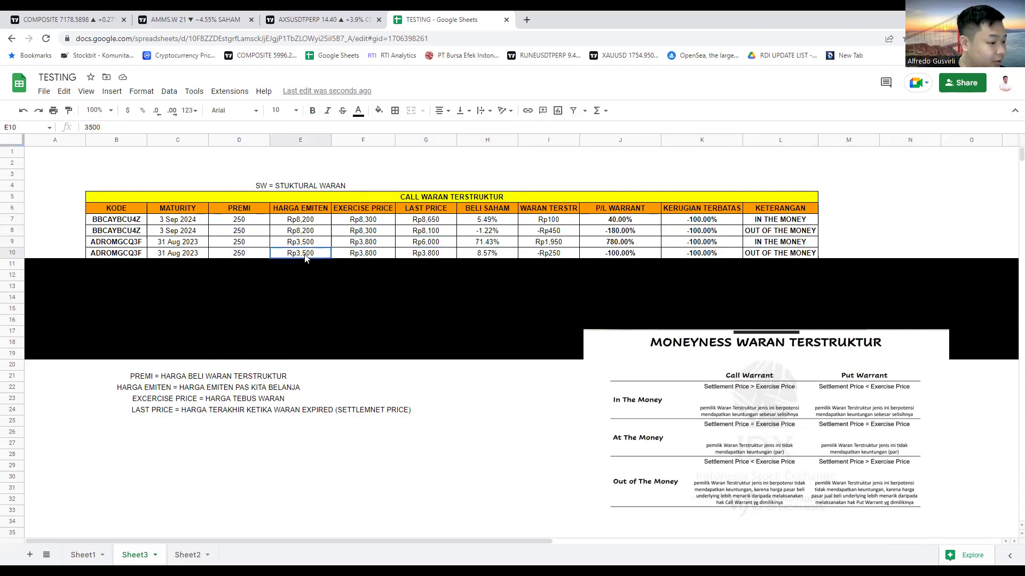
left_click(420, 249)
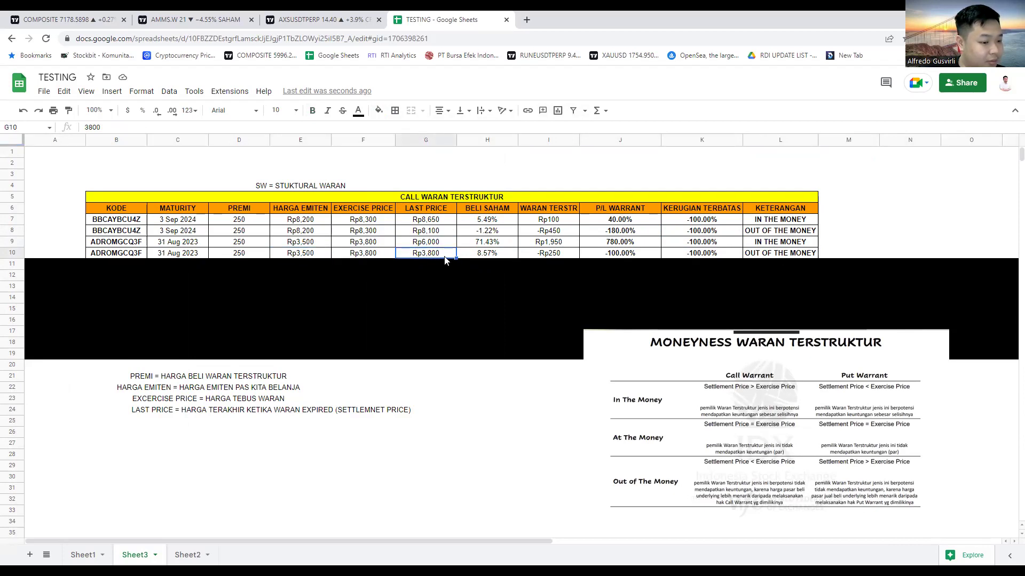
type("3")
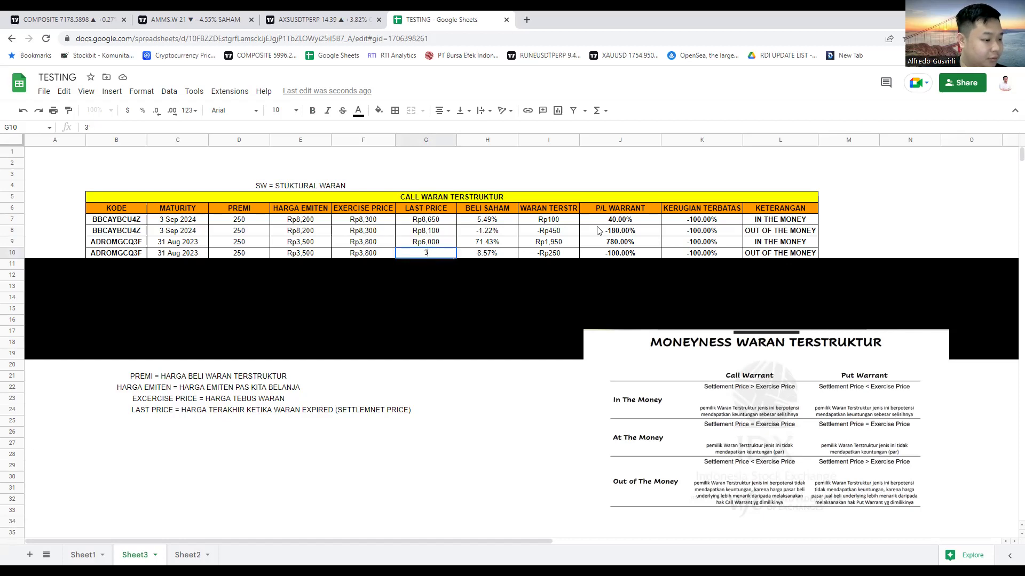
type(",300")
key("Return")
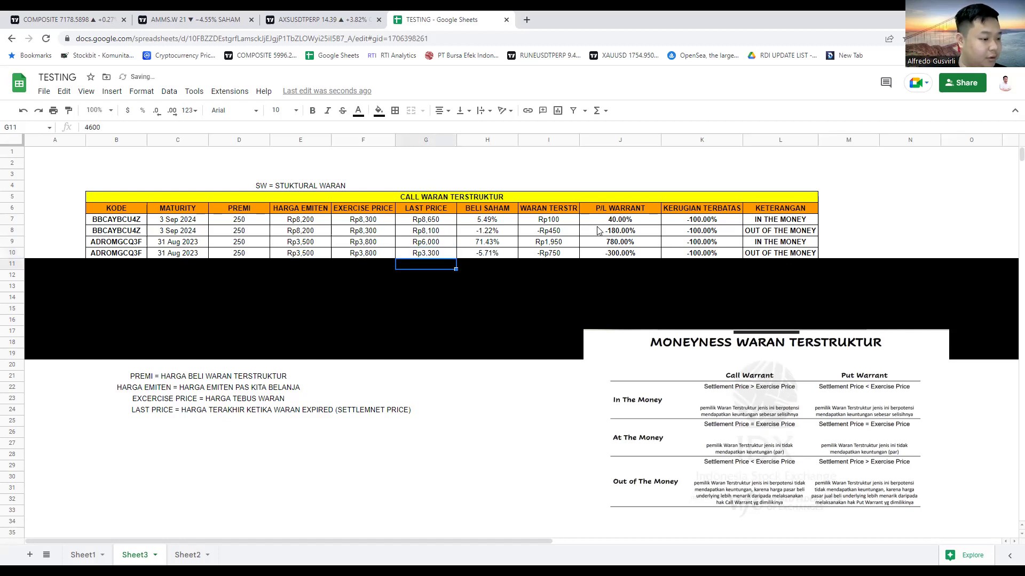
Review row 10's moneyness status against its last price, issuer price, stock return and limited loss.
left_click(773, 254)
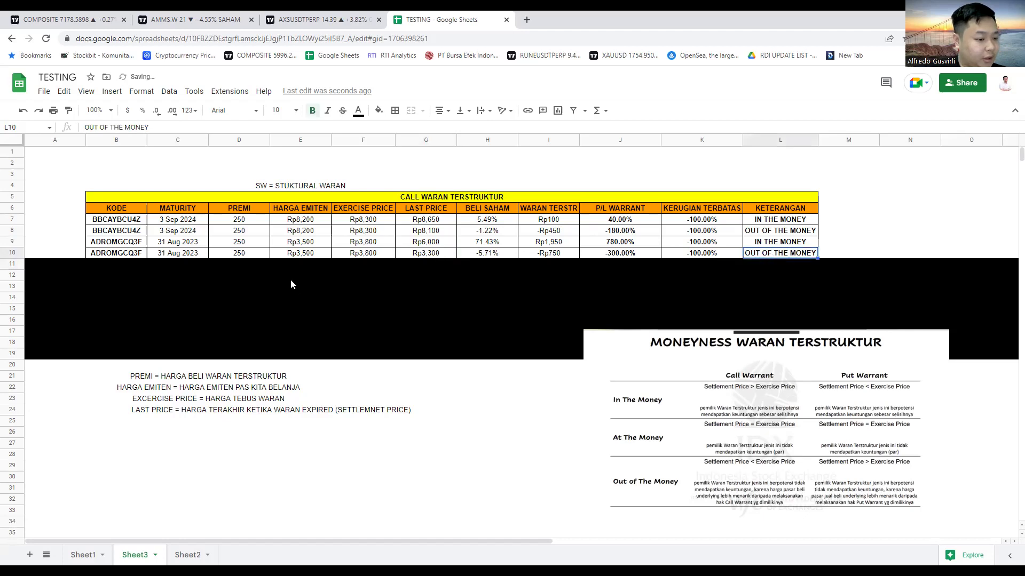
left_click(408, 255)
left_click(317, 256)
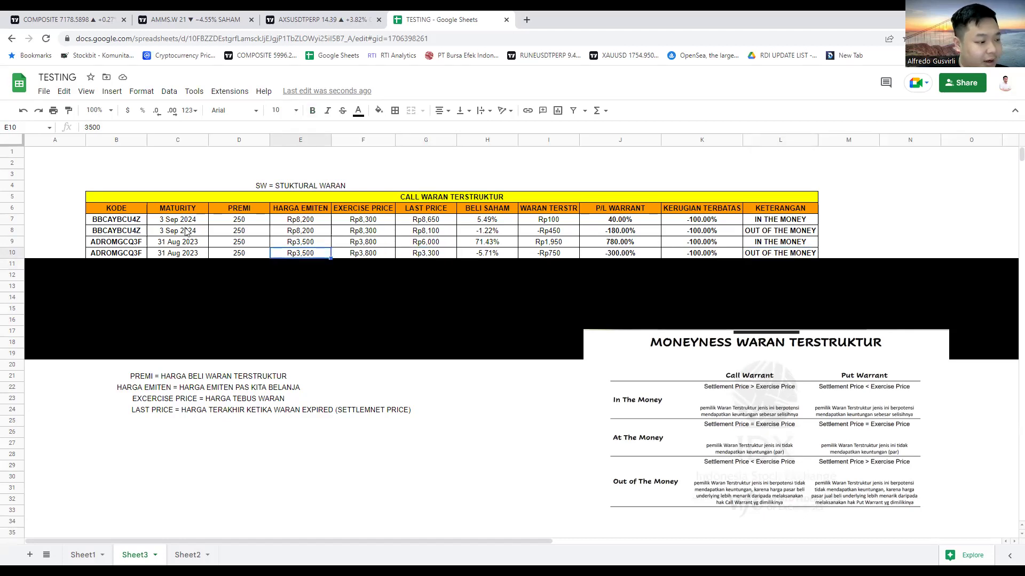
left_click(431, 255)
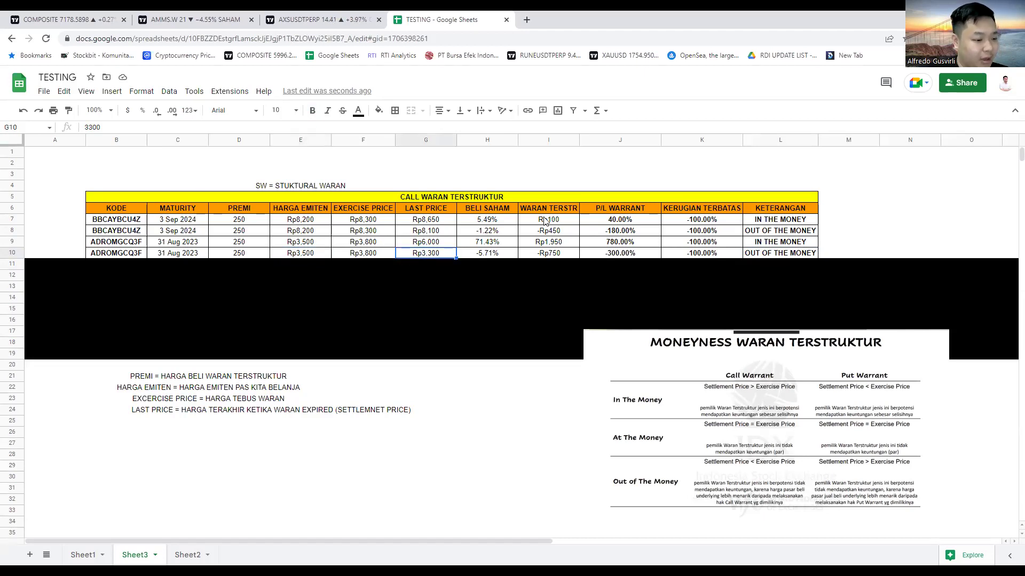
left_click(511, 256)
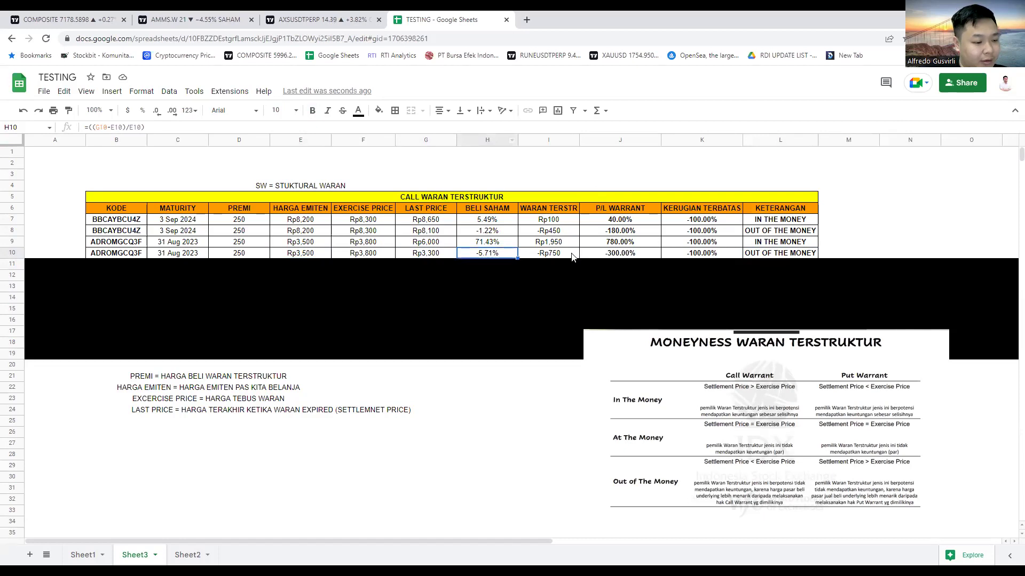
left_click(719, 256)
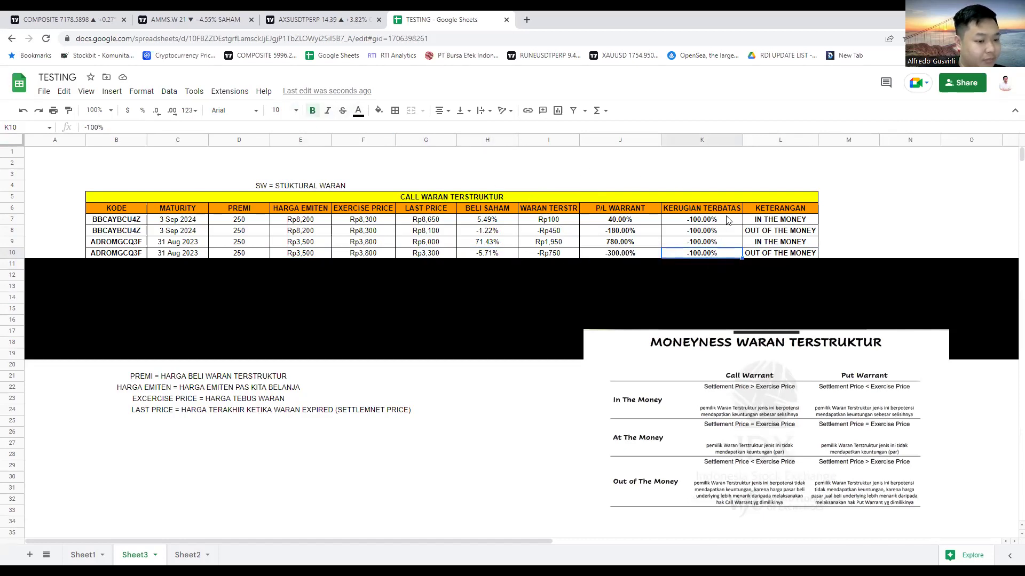
left_click(115, 229)
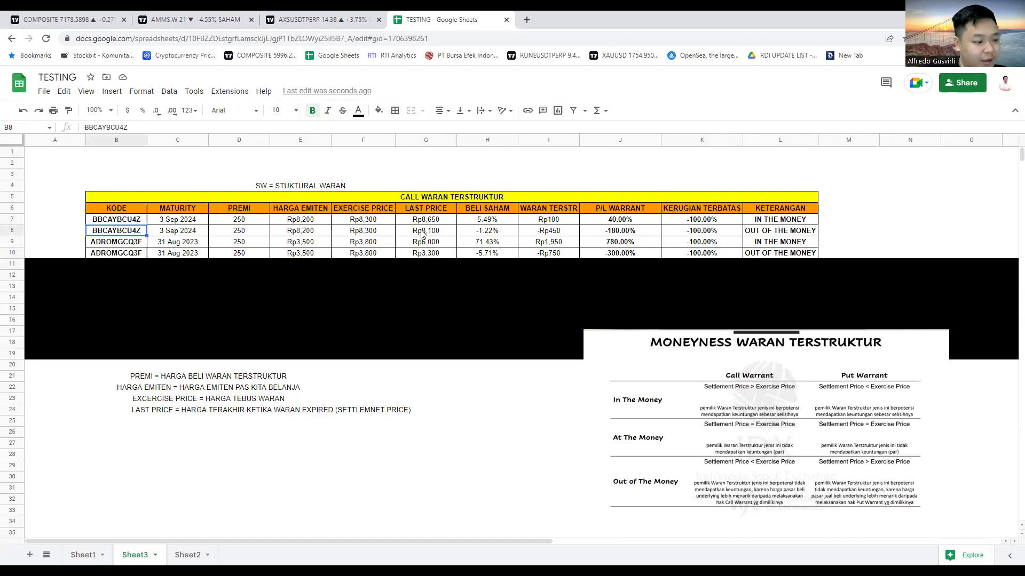
left_click(773, 254)
Reveal row 11 by changing its black fill to white.
left_click(12, 264)
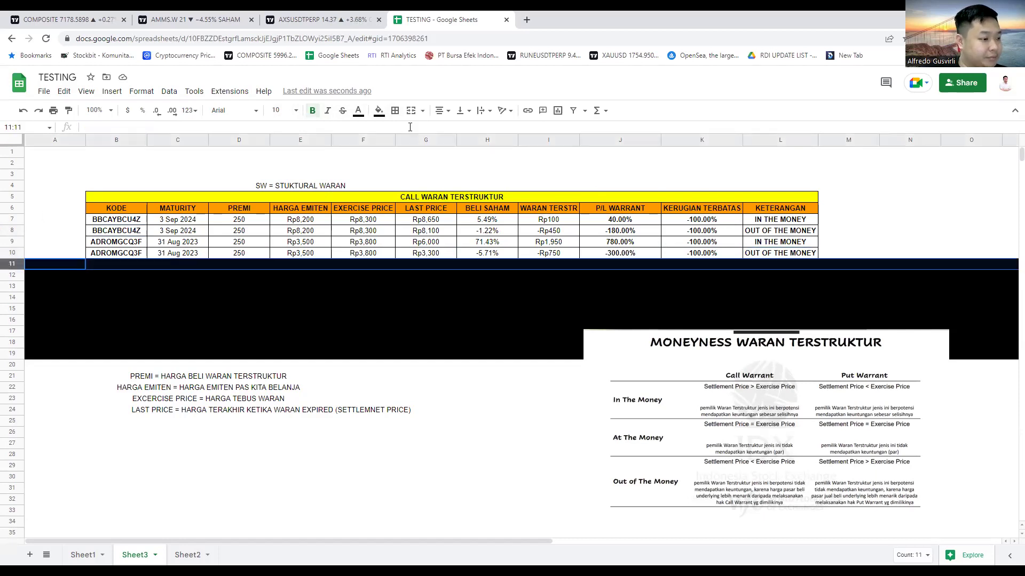
left_click(380, 111)
left_click(395, 144)
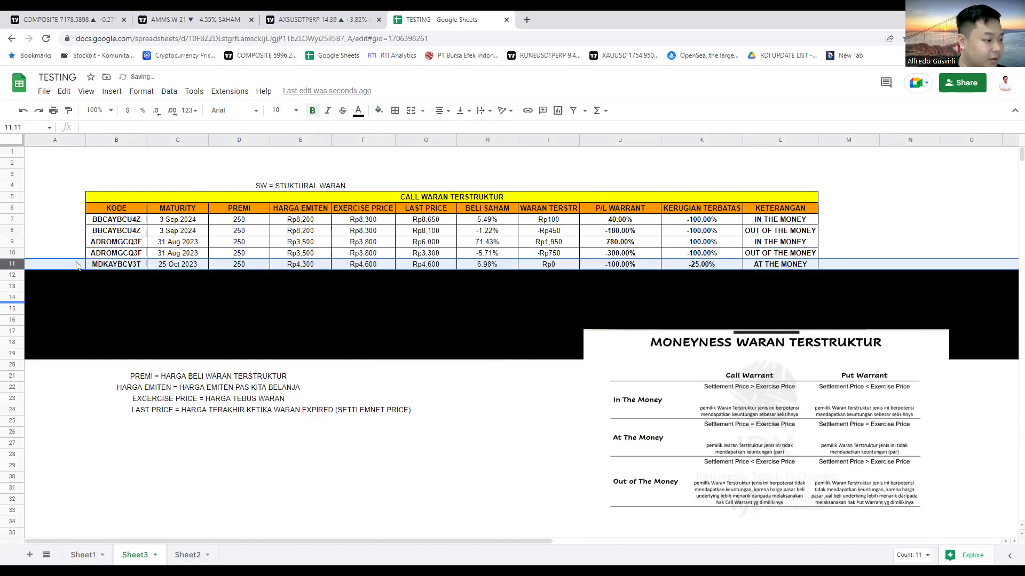
left_click(161, 255)
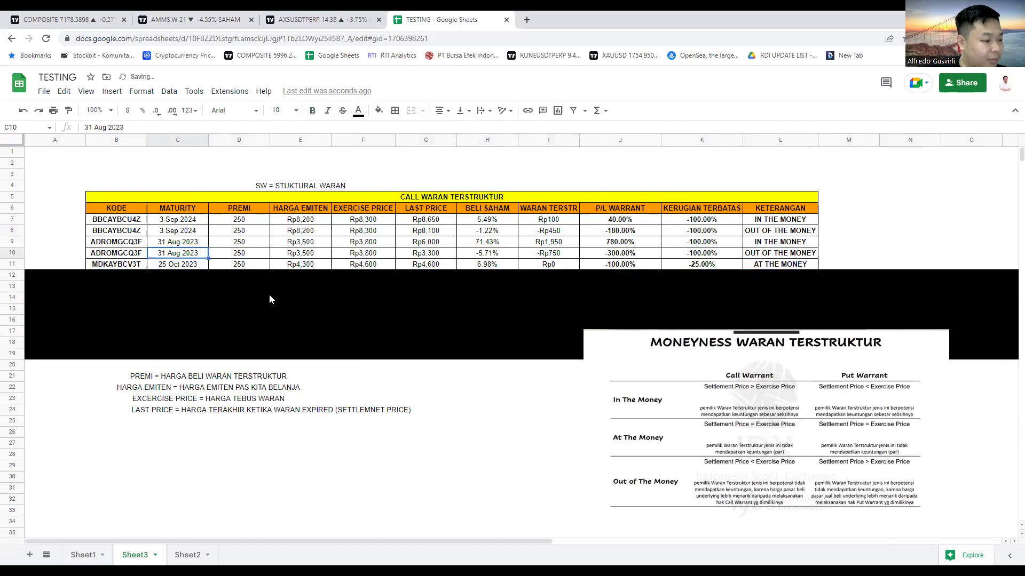
Compare row 11's AT THE MONEY status with the moneyness reference image, using its last price and exercise price.
left_click(299, 265)
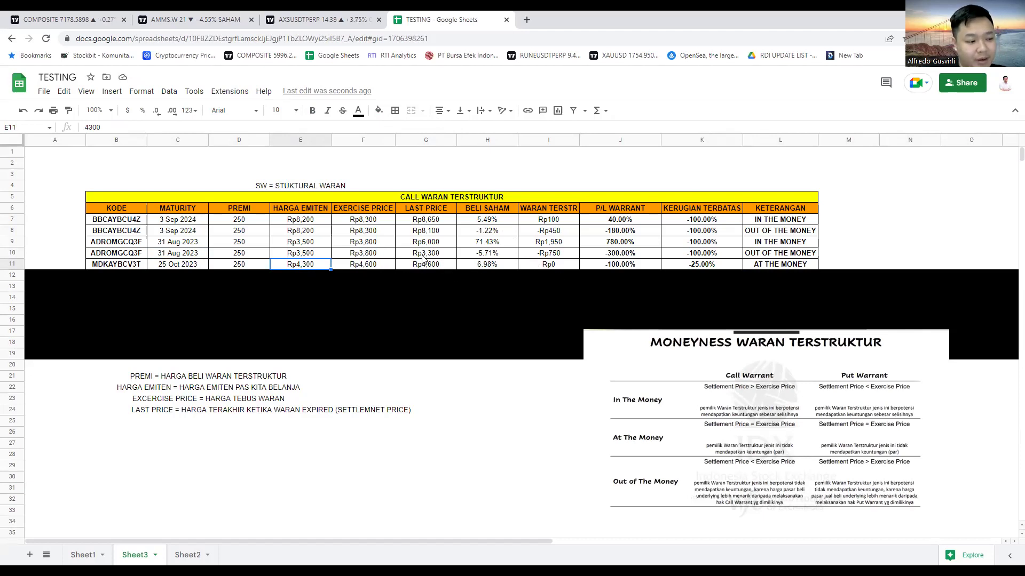
left_click(781, 266)
left_click(781, 410)
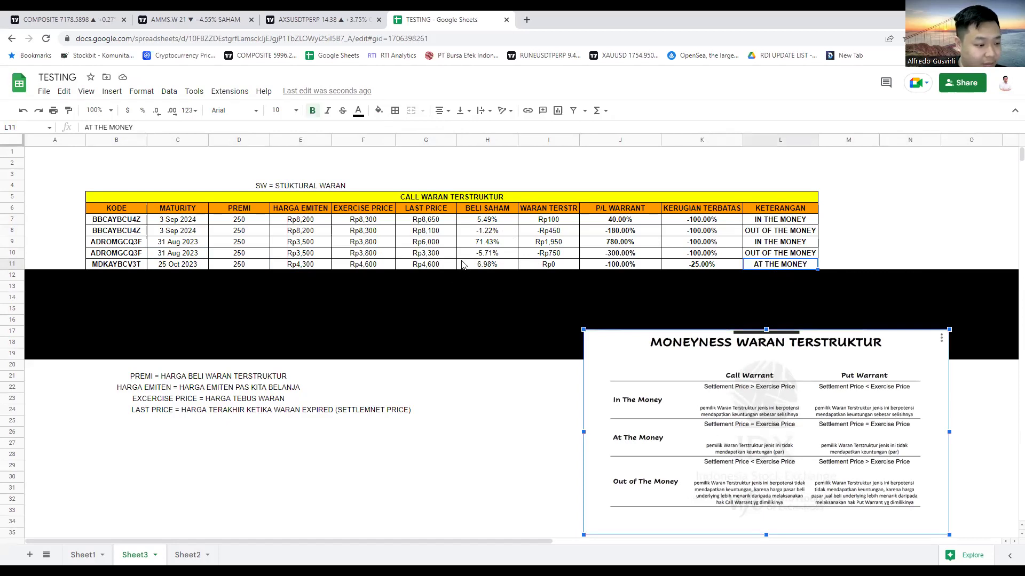
left_click(428, 261)
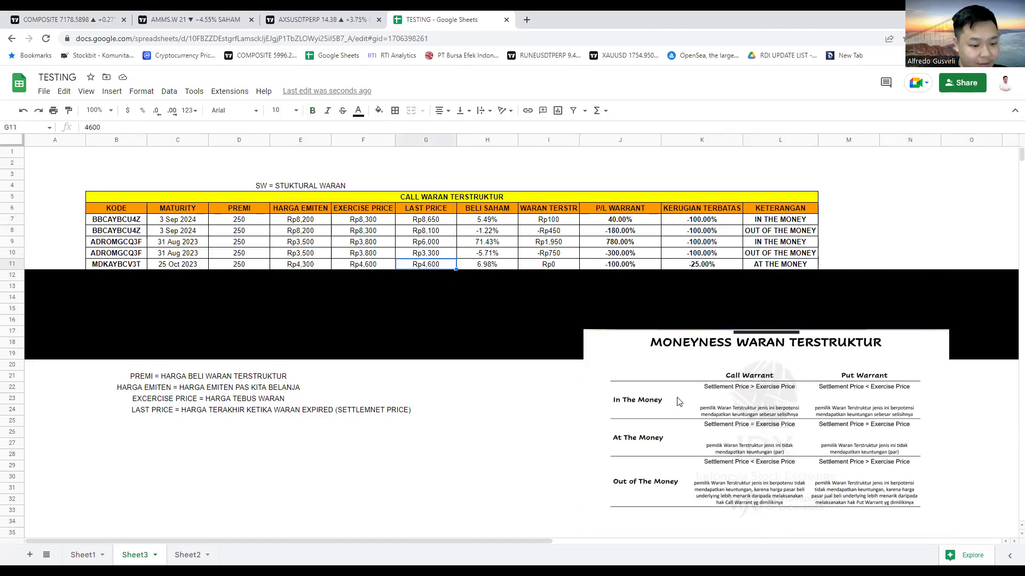
left_click(366, 266)
left_click(795, 266)
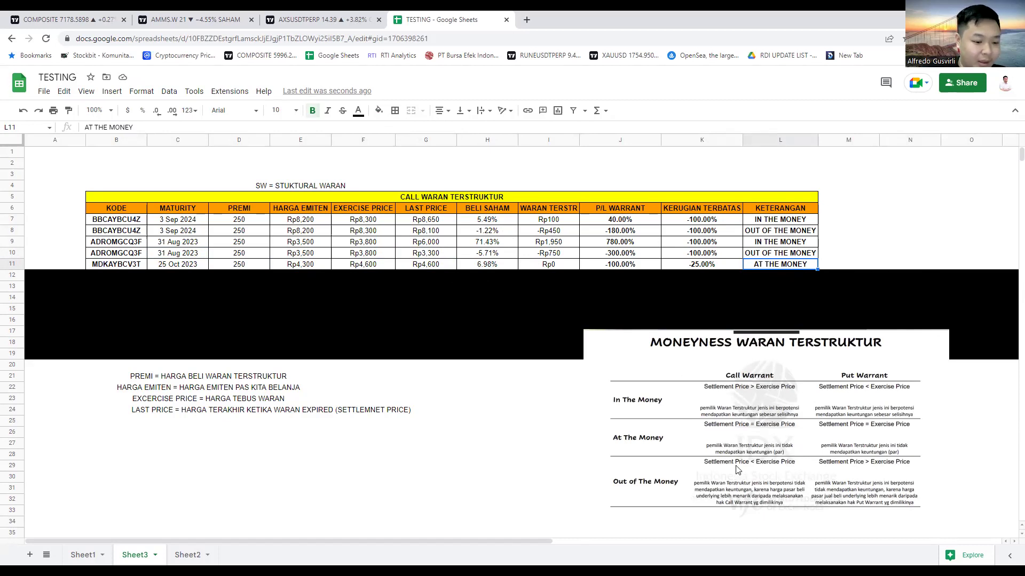
Check the premium in row 11 and set its limited loss in K11 to -100.00%.
left_click(256, 266)
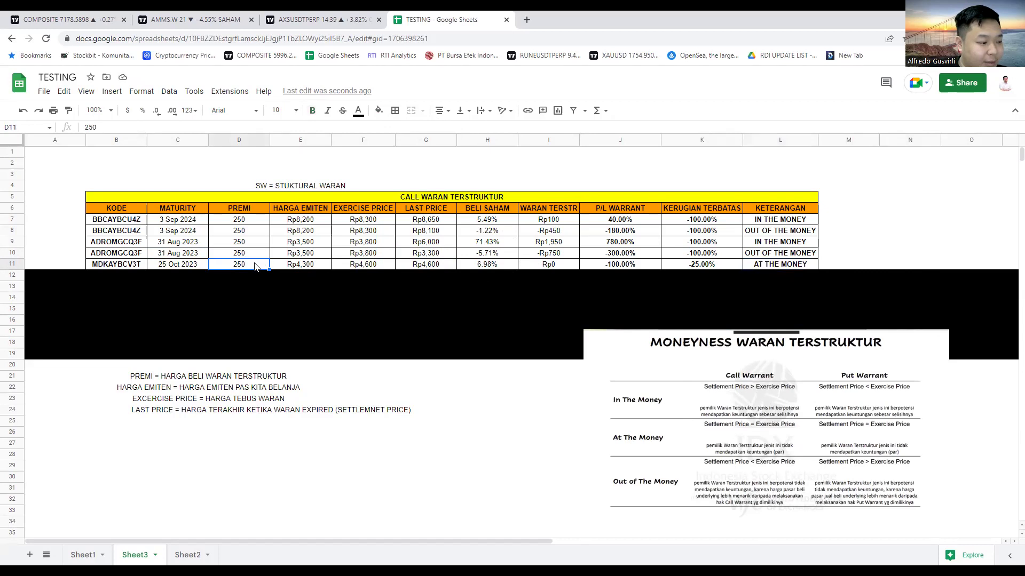
left_click(687, 263)
type("-100.00%")
left_click(857, 193)
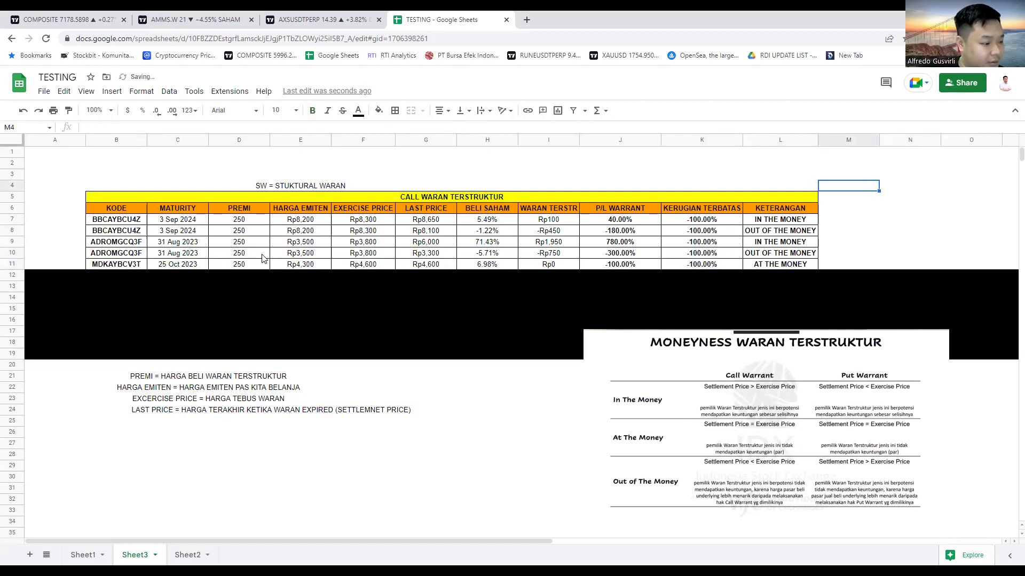
Review row 11's last price, exercise price and premium in relation to the limited loss column.
left_click(423, 267)
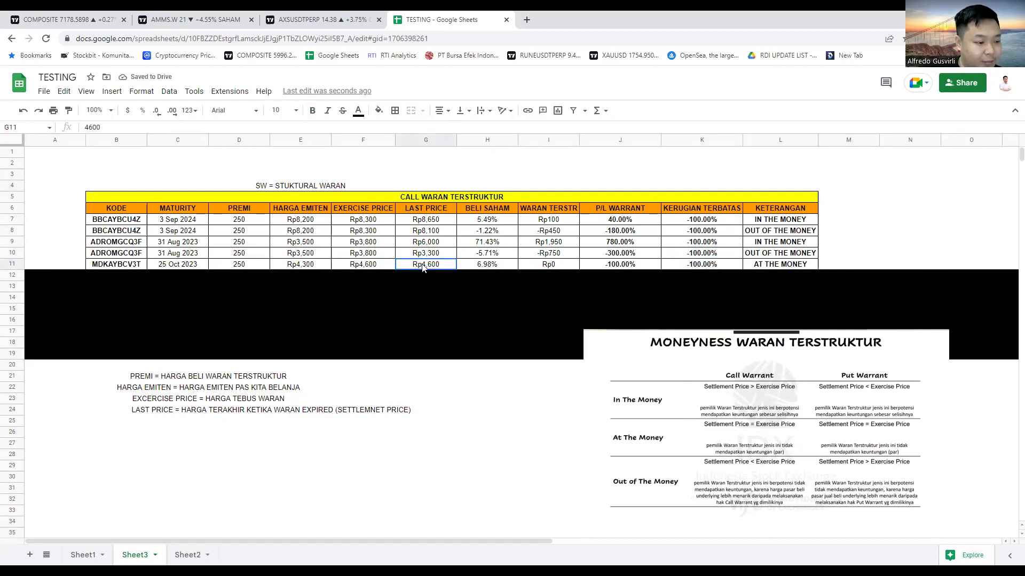
left_click(371, 268)
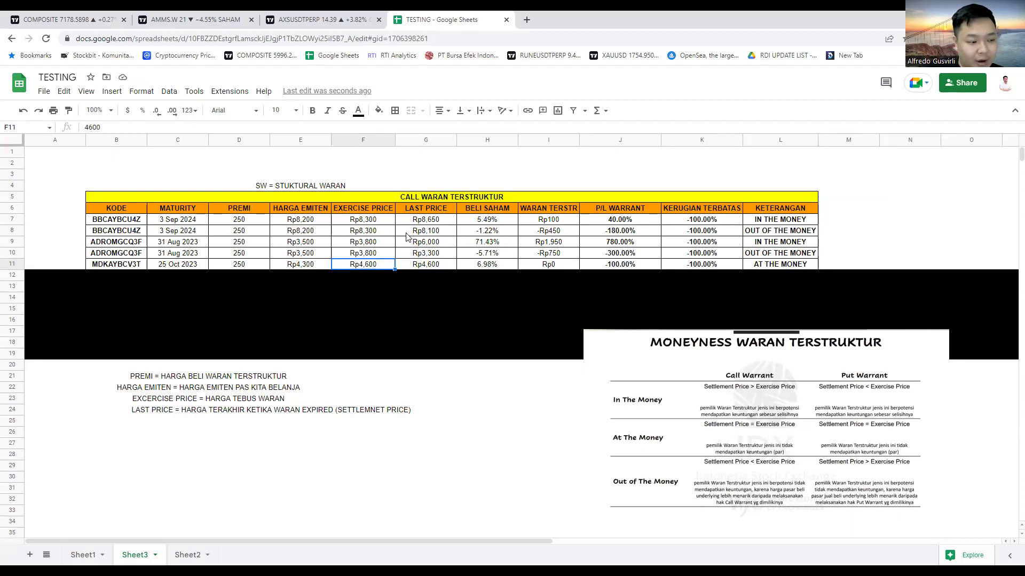
left_click(243, 268)
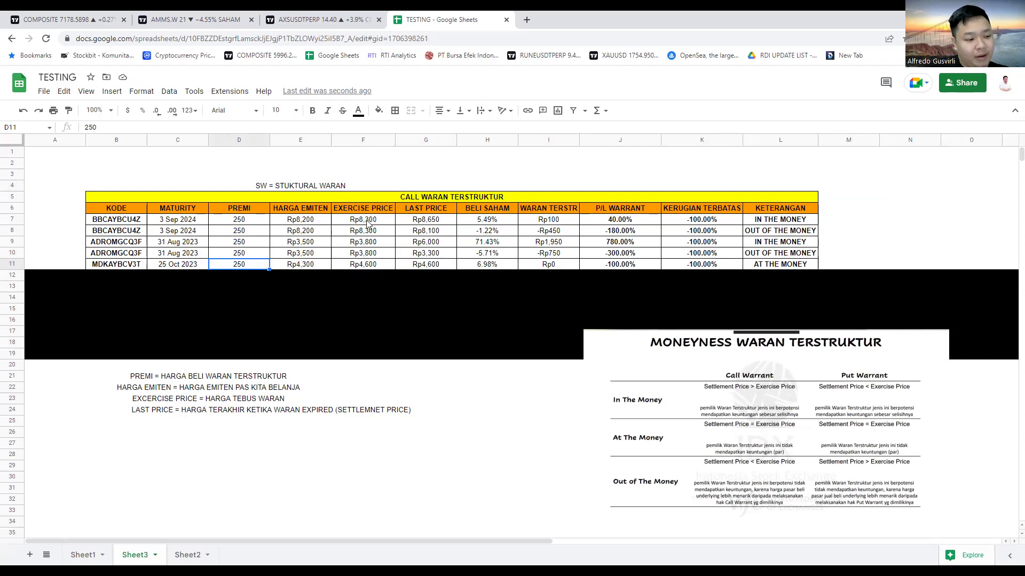
left_click(427, 260)
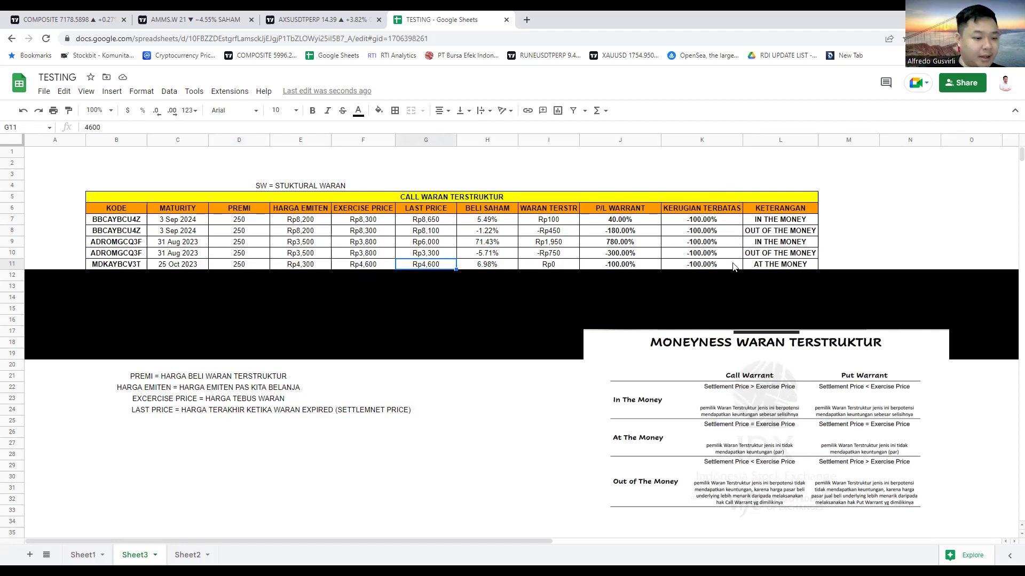
left_click(705, 222)
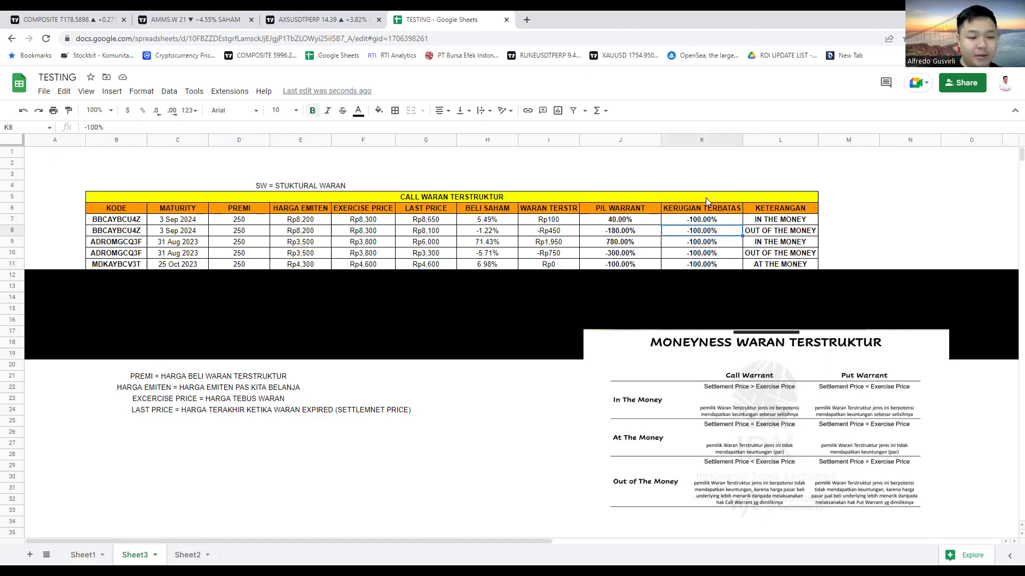
Review the limited loss values in K7:K11, set the last price in G9 to 8000, and check row 9's warrant P/L.
left_click(709, 261, "shift")
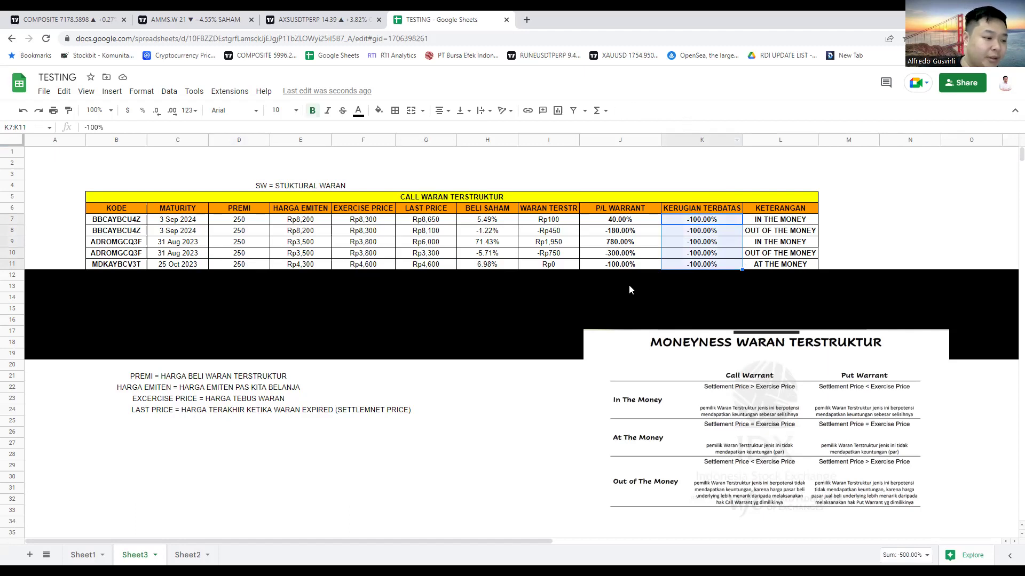
left_click(434, 242)
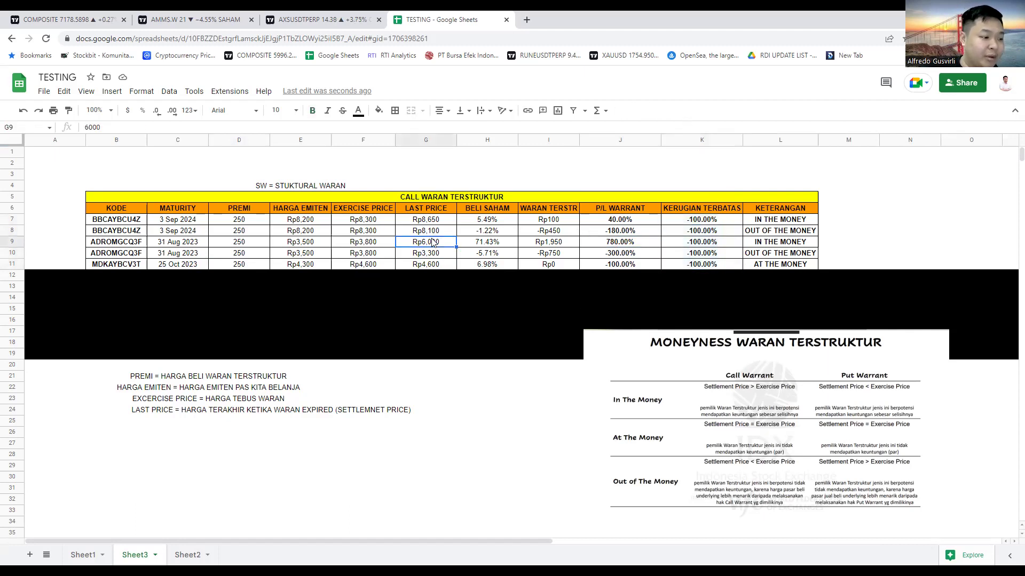
type("8000")
key("Return")
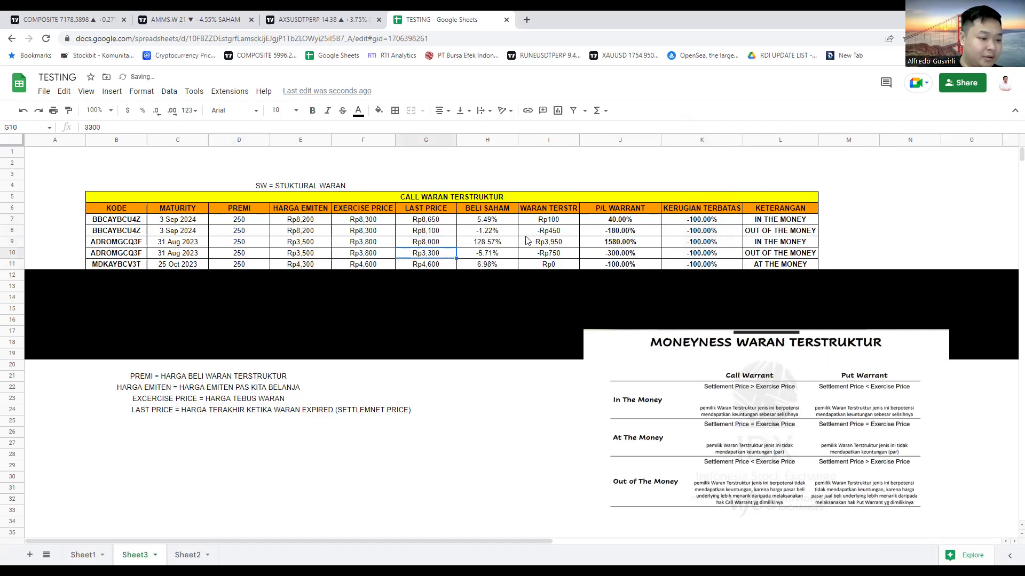
left_click(635, 245)
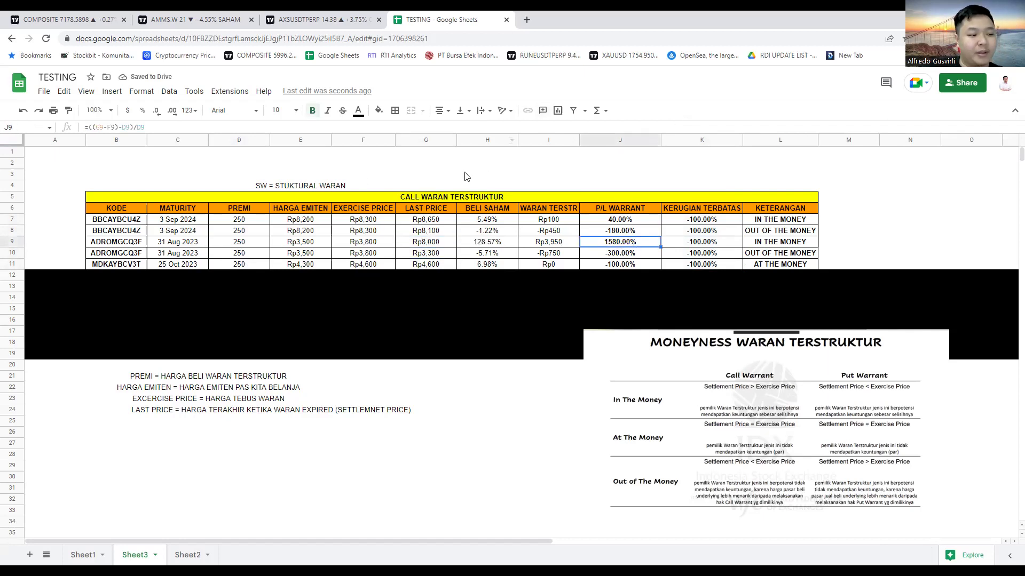
Set the last price in G7 to 9500 and check the resulting warrant P/L in row 7.
left_click(432, 220)
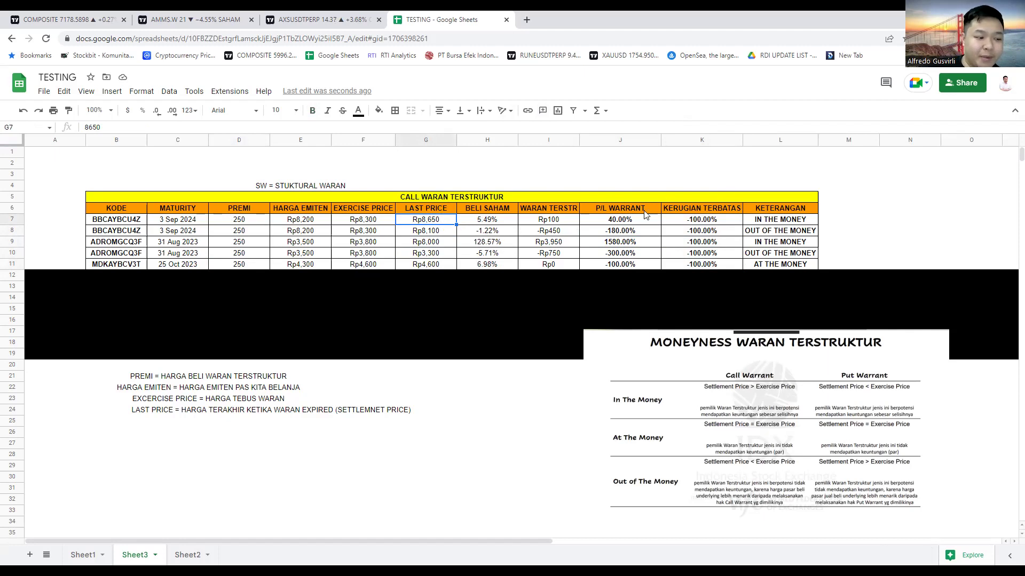
type("9500")
key("Return")
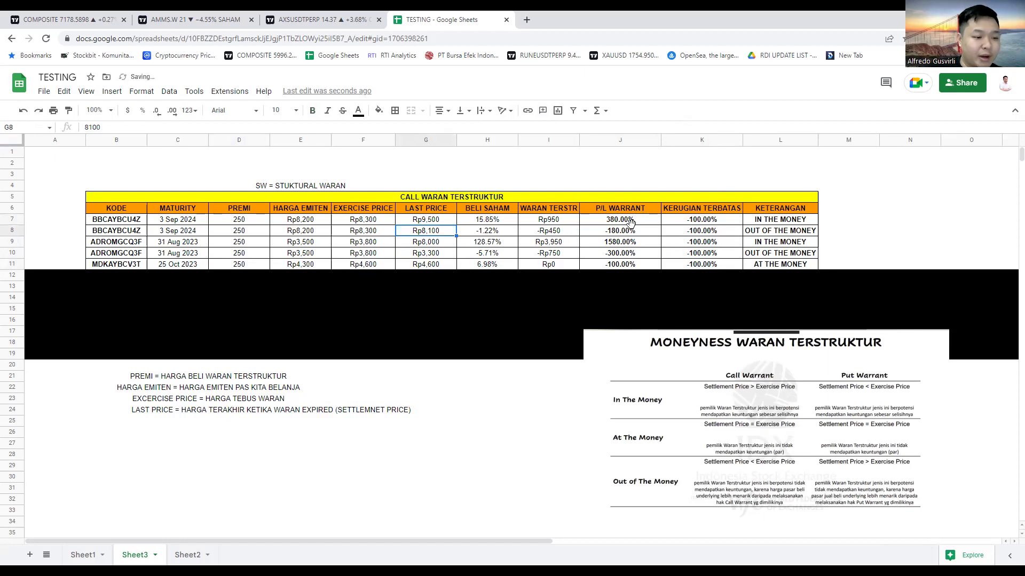
left_click(629, 221)
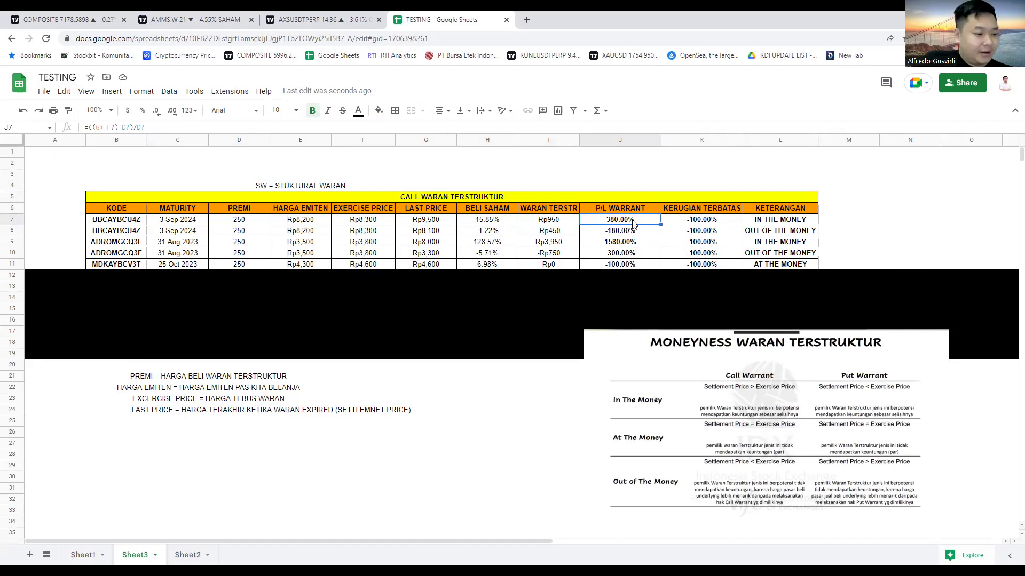
left_click(633, 166)
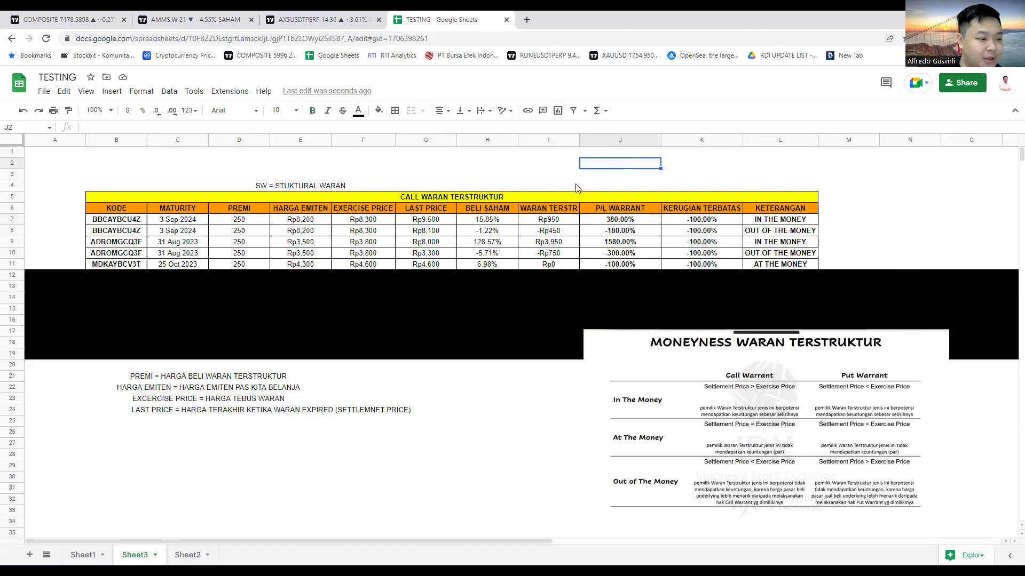
Try exercise prices of 9,000 and 9200 in F7 to see their effect on row 7's warrant P/L.
left_click(377, 225)
type("9,000")
key("Return")
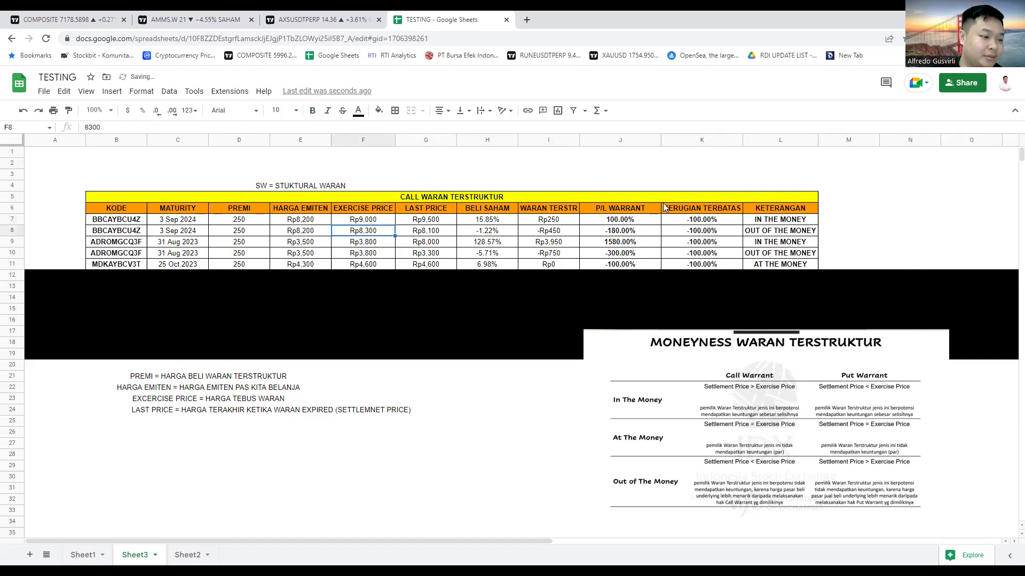
left_click(388, 218)
type("9200")
key("Return")
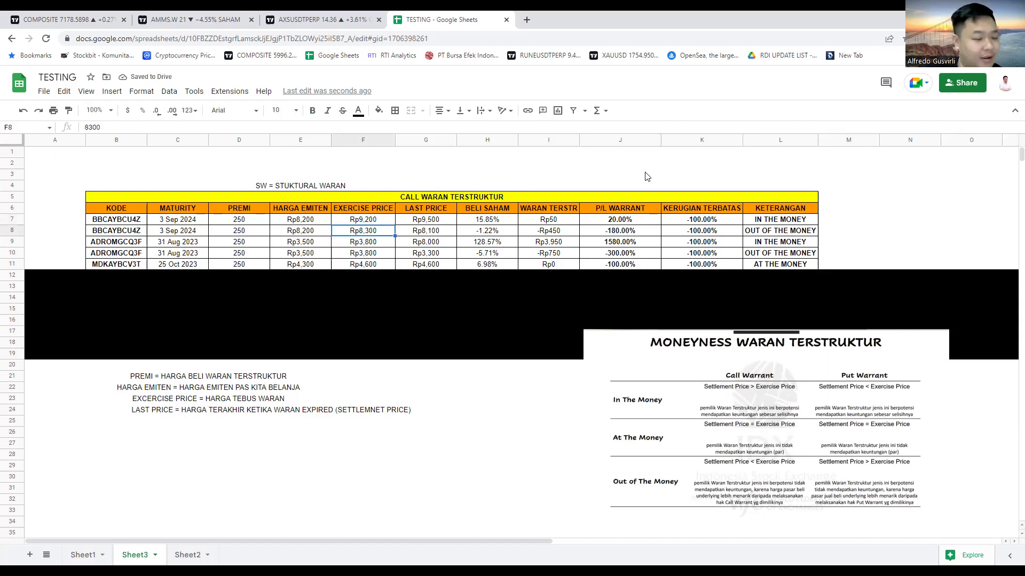
left_click(647, 176)
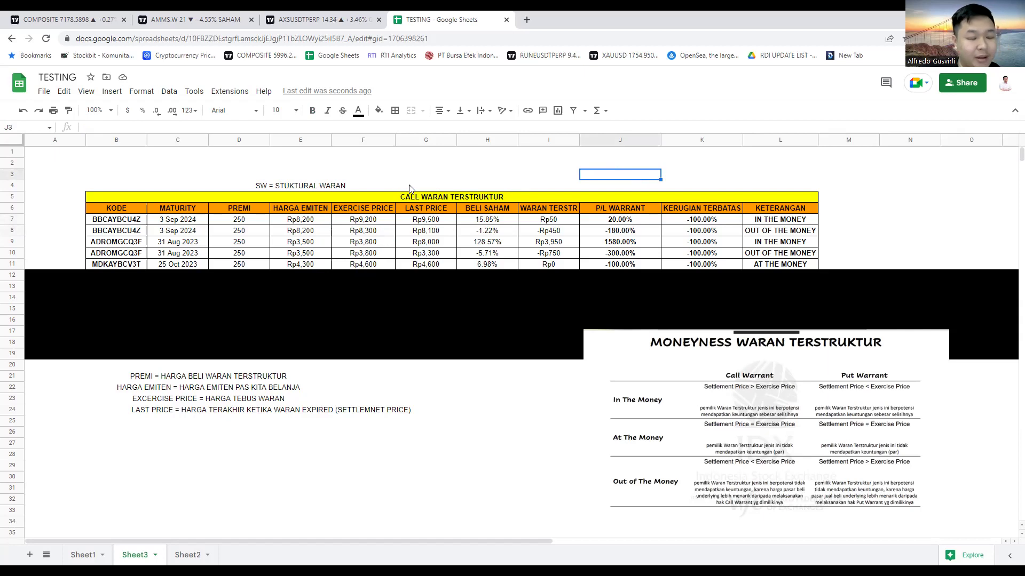
Set the exercise price in F7 to 8000 and review its effect on row 7's warrant P/L.
left_click(376, 222)
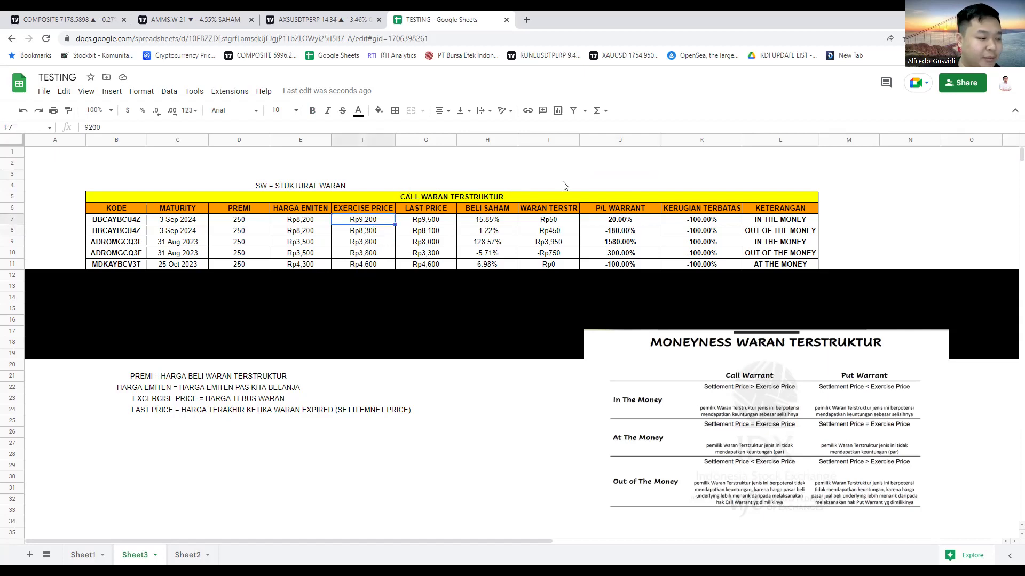
type("8000")
key("Return")
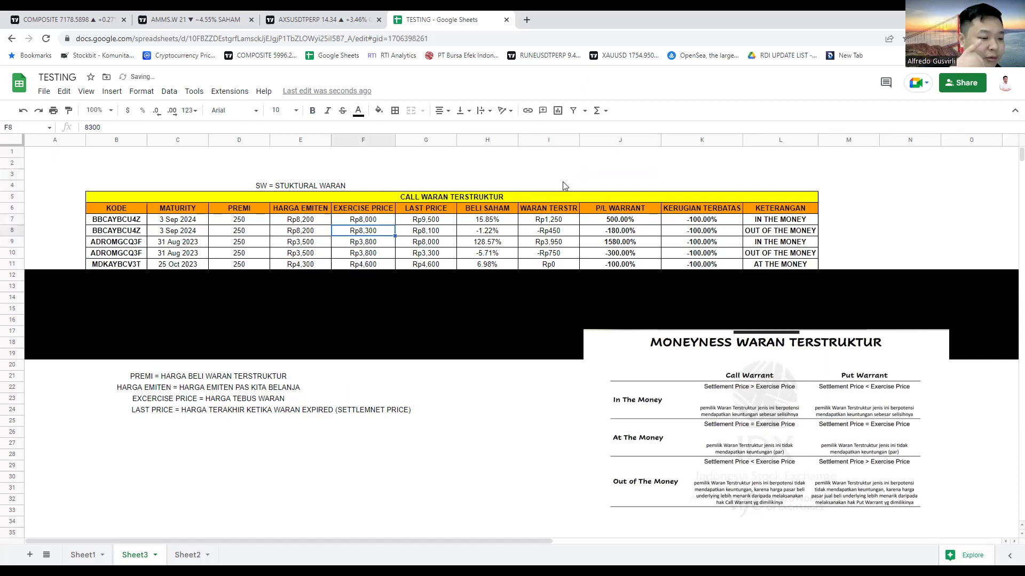
left_click(604, 177)
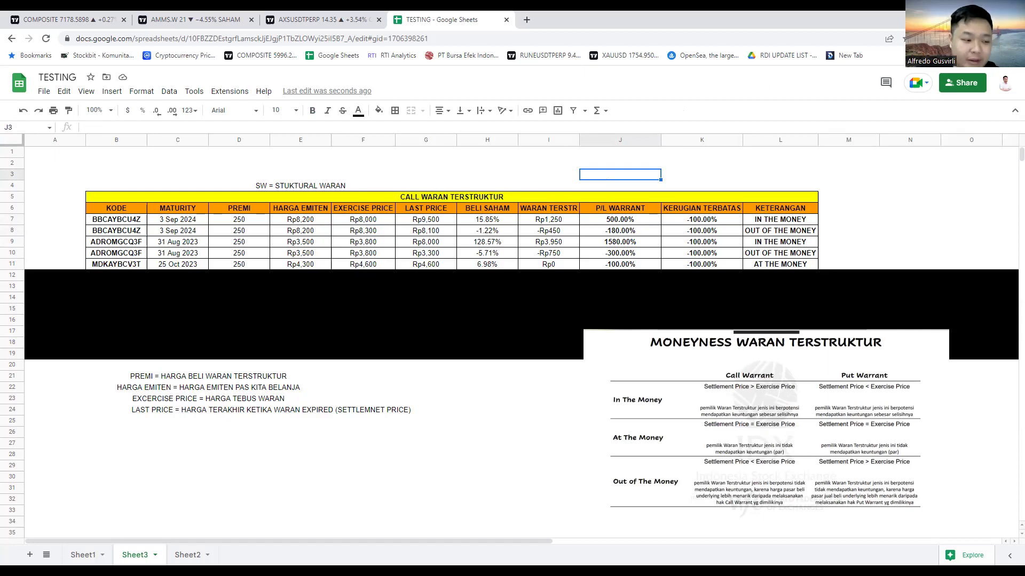
left_click(384, 222)
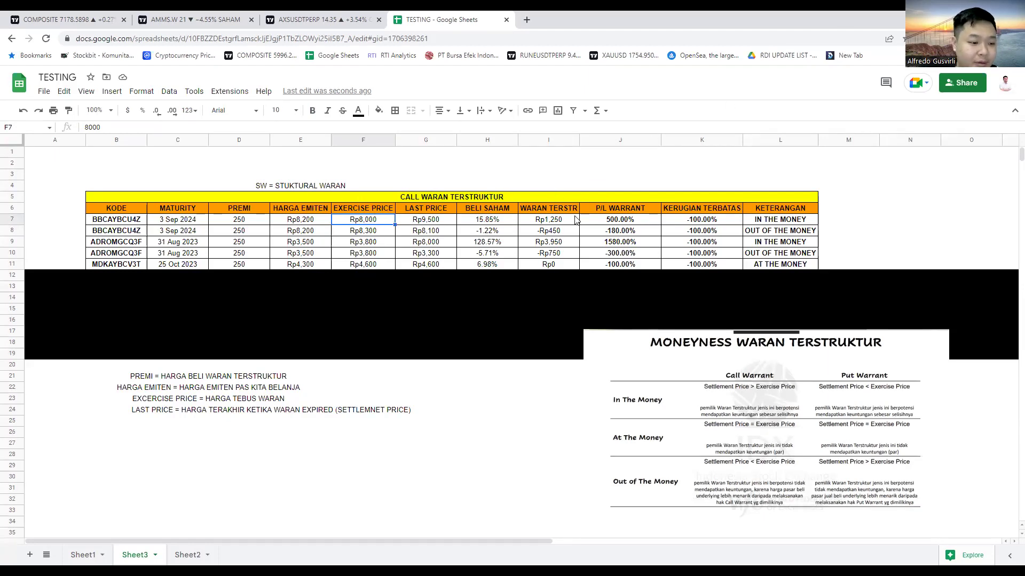
Reveal rows 12 and 13 with the put warrant table title by changing their black fill to white.
left_click(110, 286)
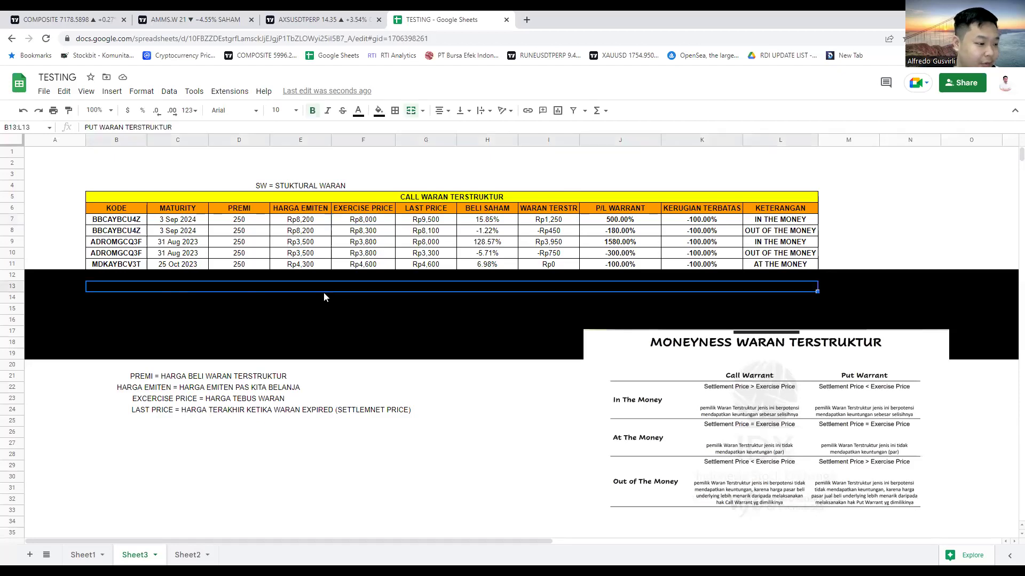
left_click_drag(6, 279, 6, 287)
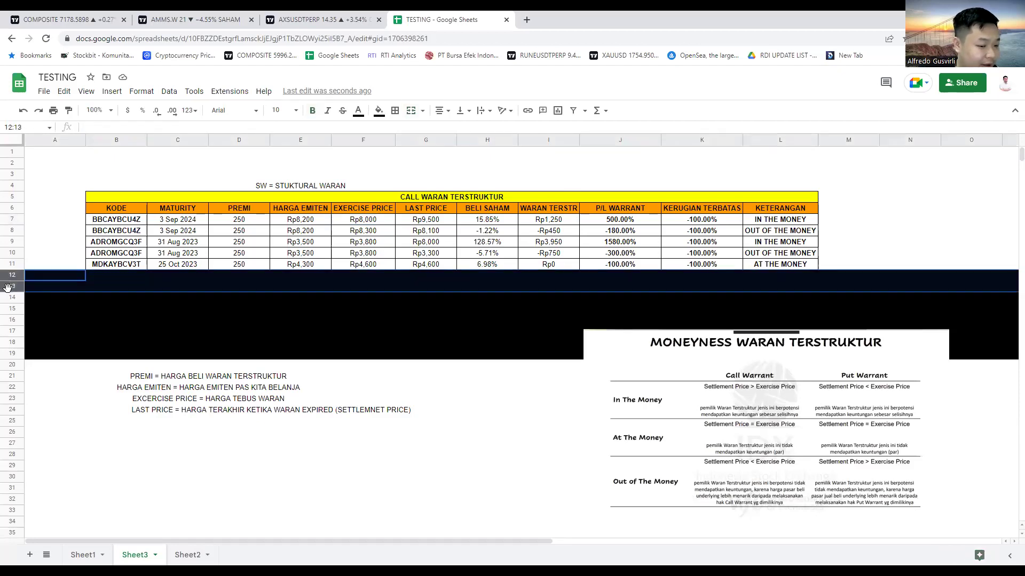
left_click(379, 112)
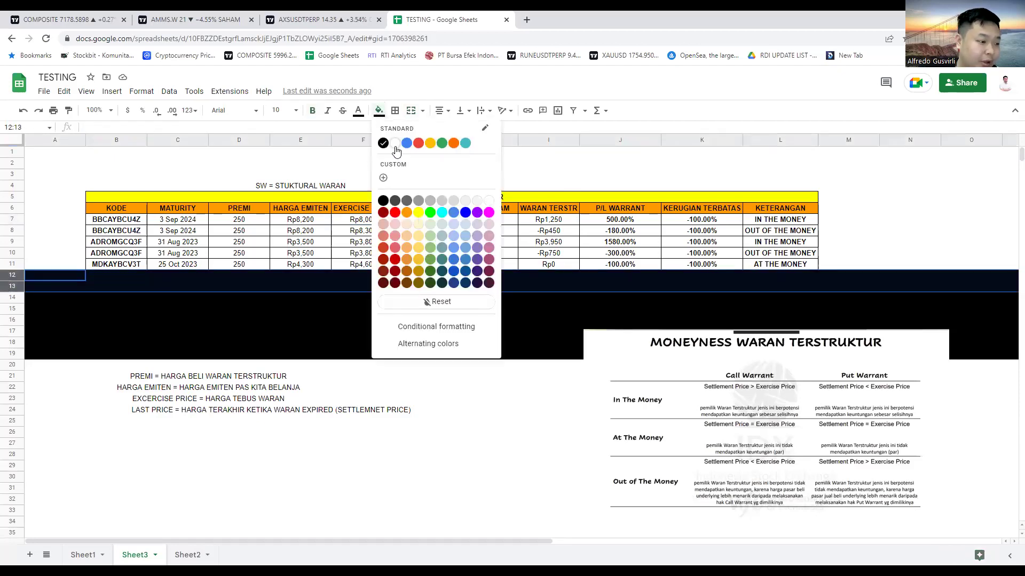
left_click(401, 150)
left_click(426, 275)
left_click(619, 185)
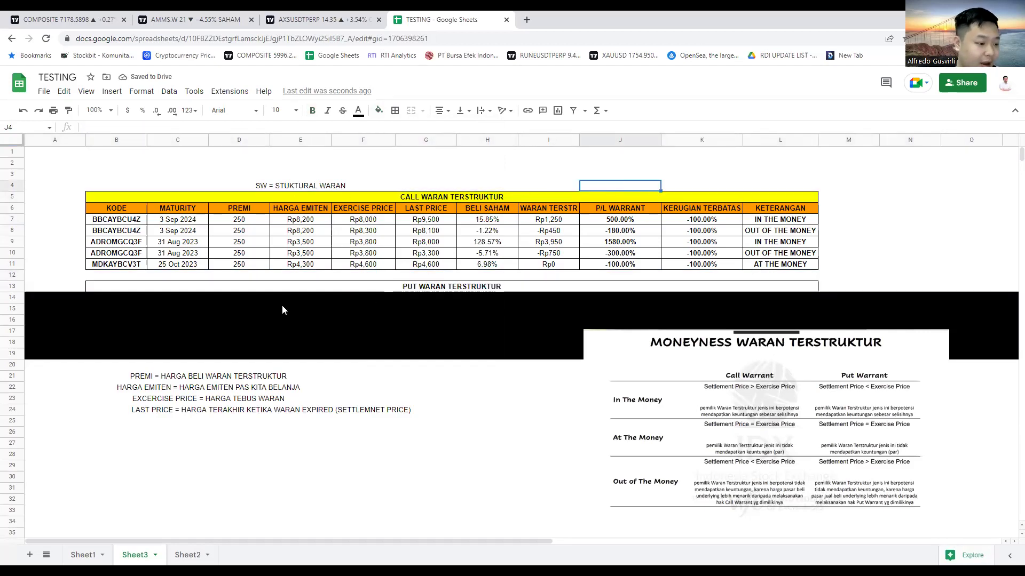
Reveal the put table's header and first data row by filling rows 13 to 15 white.
left_click(11, 289)
left_click_drag(10, 289, 10, 309)
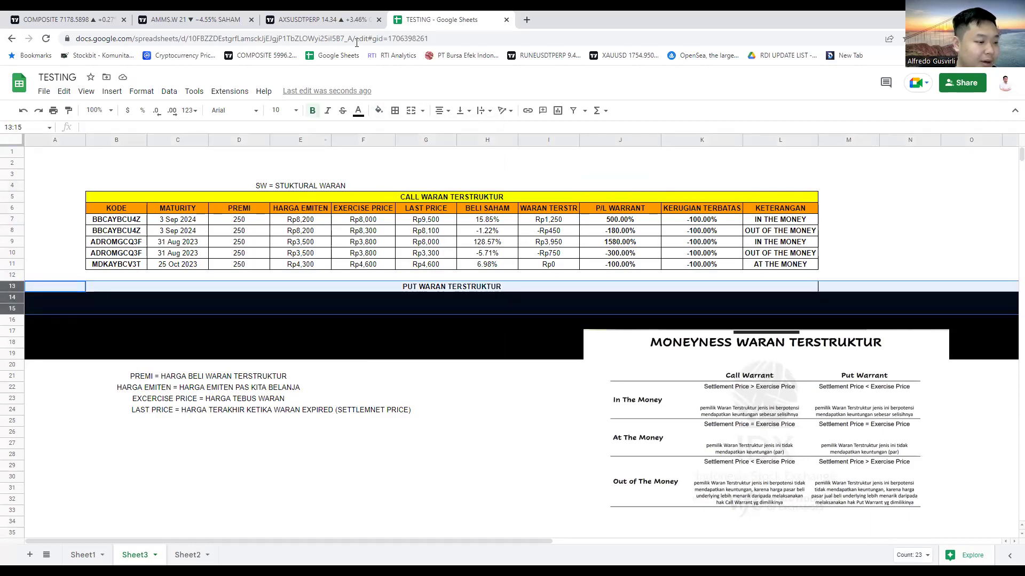
left_click(383, 110)
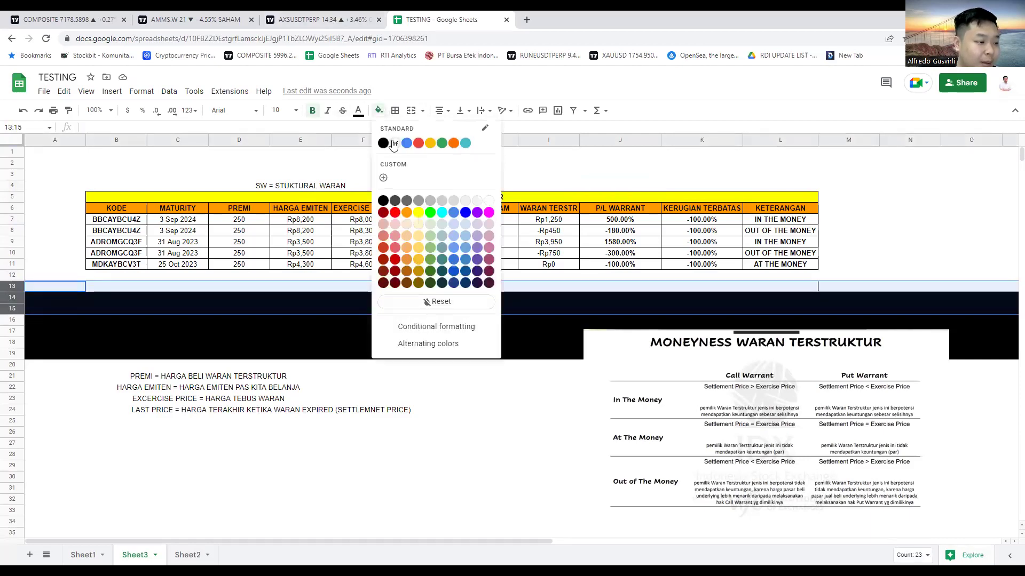
left_click(388, 145)
Fill the PUT WARAN TERSTRUKTUR title cell B13:L13 with yellow.
left_click(143, 291)
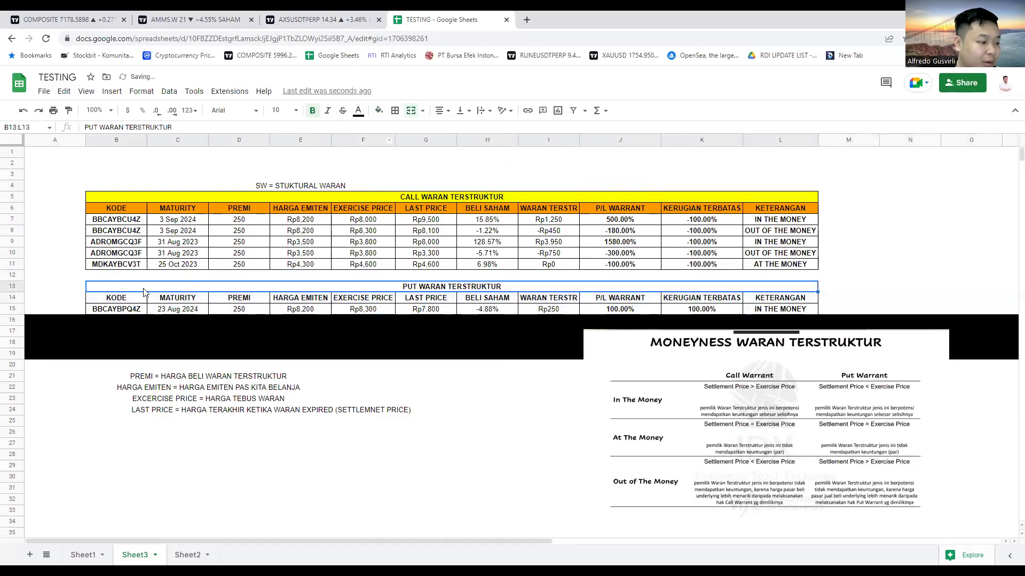
left_click(379, 110)
left_click(418, 213)
Fill the put table's header row B14:L14 with the standard dark orange.
left_click_drag(135, 302, 784, 300)
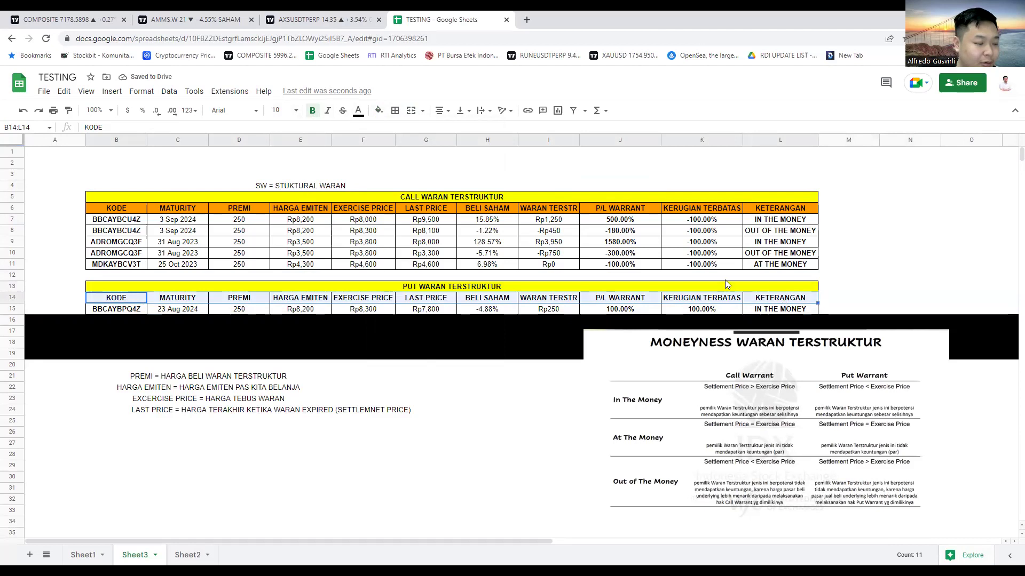
left_click(379, 110)
left_click(452, 151)
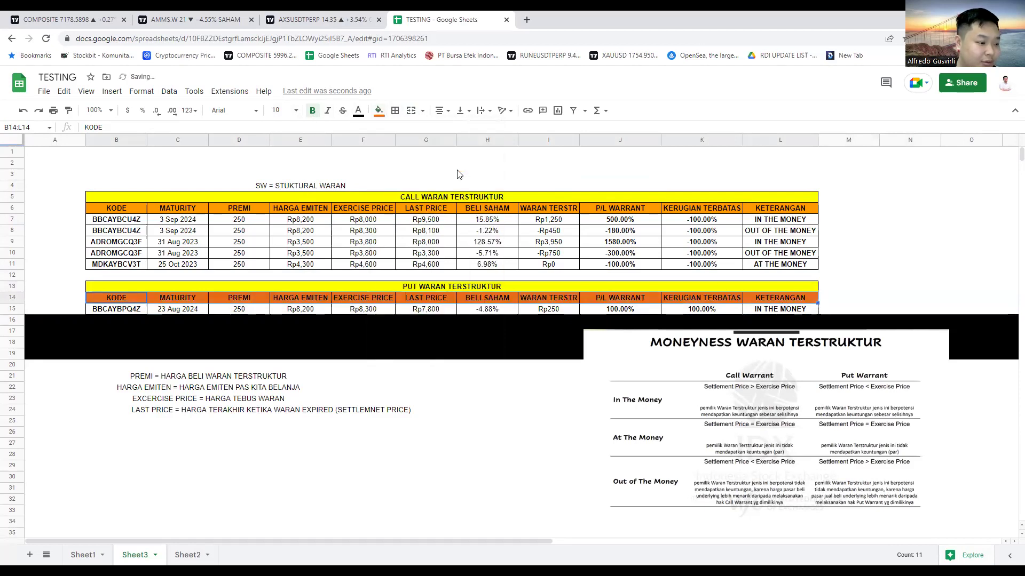
Change the fill of header row B14:L14 to the lighter orange used in the call table's header.
left_click(553, 242)
scroll(596, 178, "down", 1)
left_click_drag(120, 242, 765, 243)
left_click(379, 111)
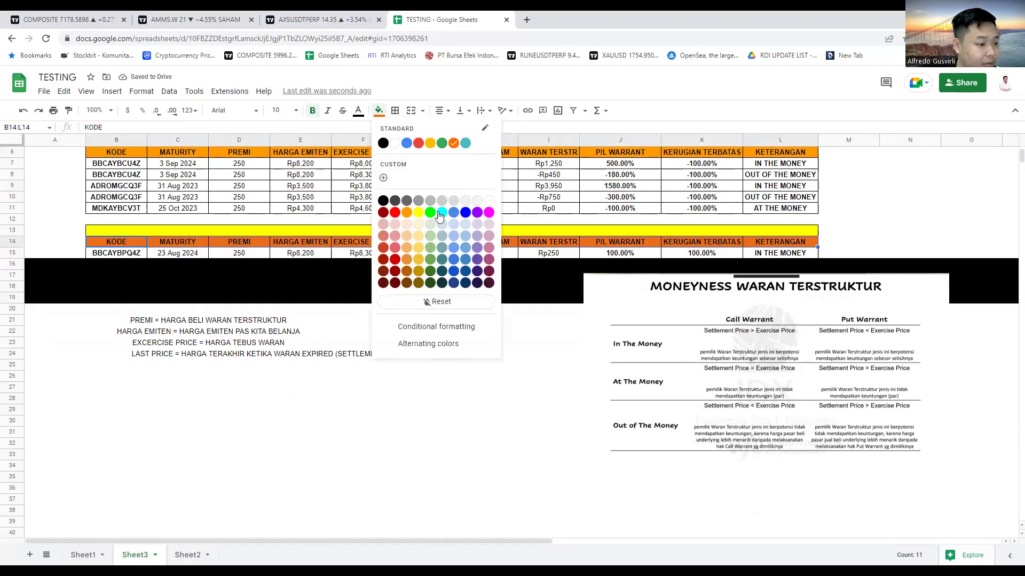
left_click(406, 213)
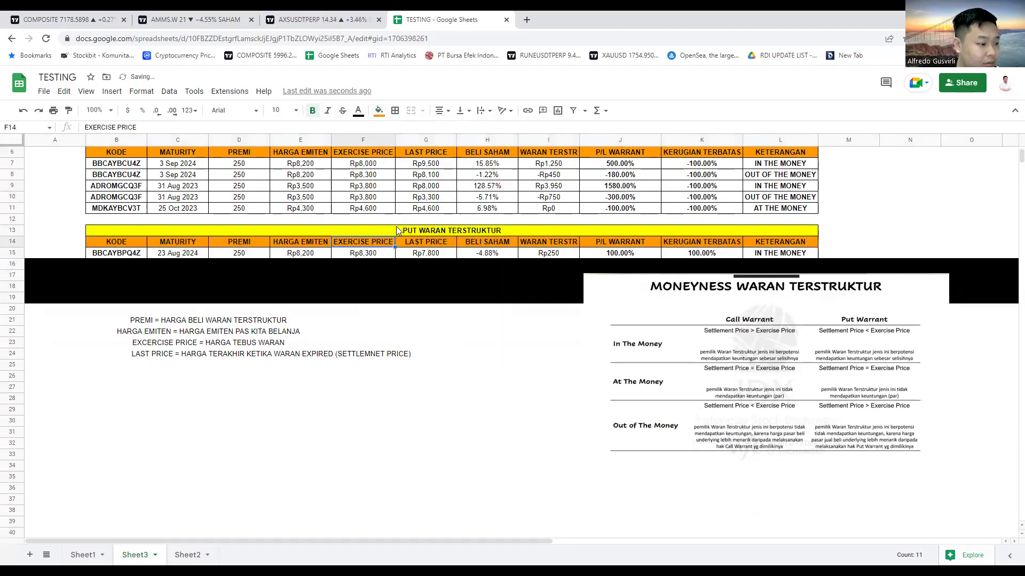
left_click(409, 209)
Move the moneyness reference image up slightly and shrink it so it no longer covers the blacked-out put rows.
scroll(138, 224, "up", 1)
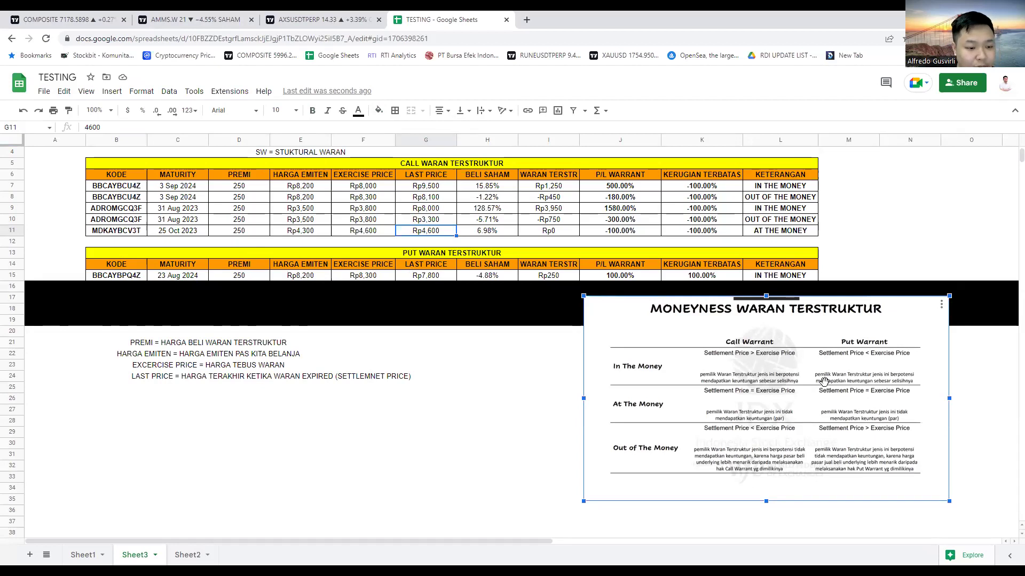
left_click_drag(823, 381, 824, 364)
left_click_drag(950, 285, 938, 364)
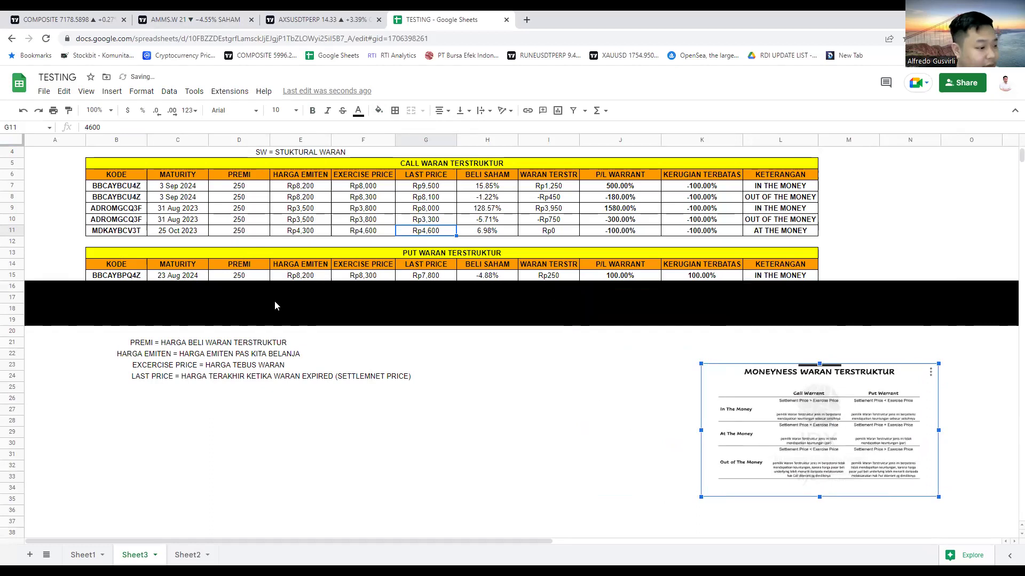
Examine the put table's last price column and the stock return and warrant P/L formulas in row 15.
left_click(433, 266)
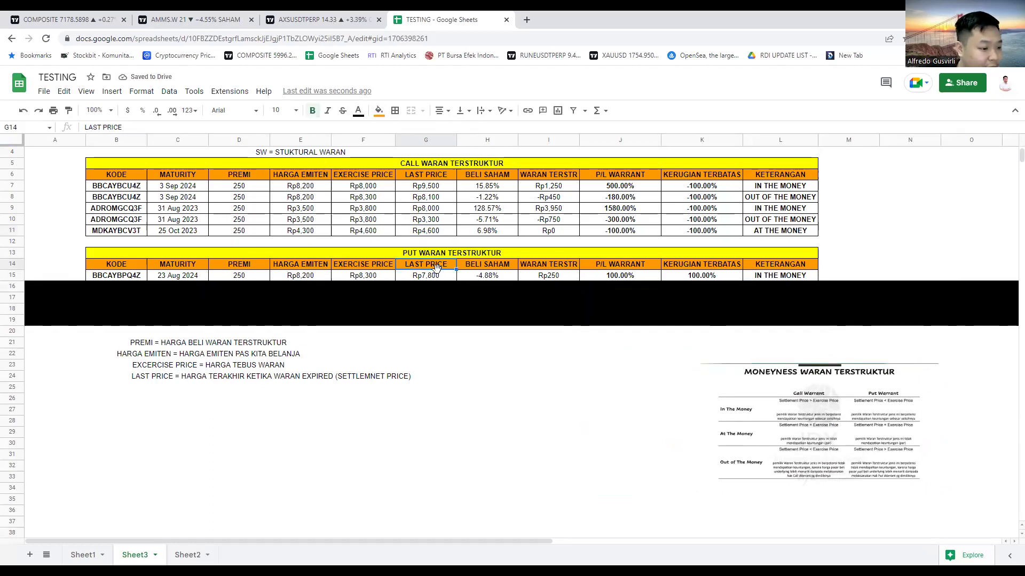
left_click(494, 277)
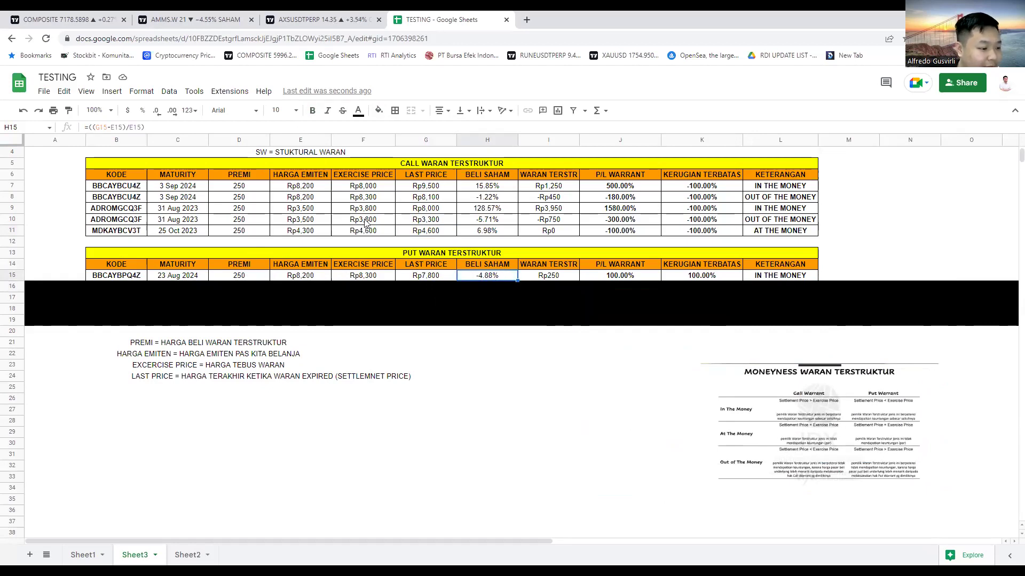
left_click(628, 278)
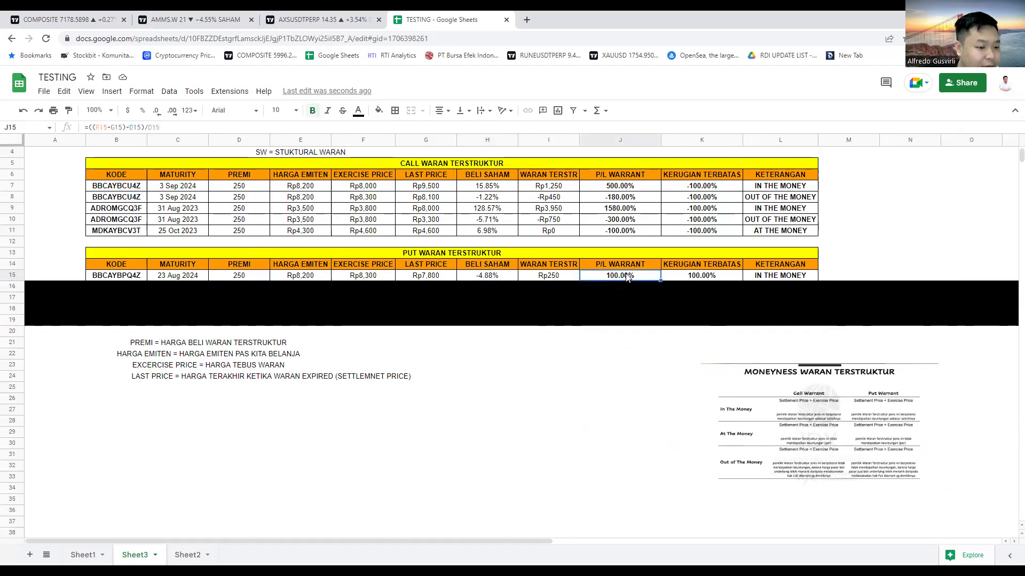
Set the limited loss values in K15:K19 of the put table to -100.00%.
double_click(698, 276)
key("Escape")
type("-100.00%")
left_click_drag(707, 286, 708, 321)
type("-100.00% -100.00% -100.00% -100.00%")
Compare row 15's warrant P/L with its last price, using the call table's IN THE MONEY example as reference.
left_click(784, 211)
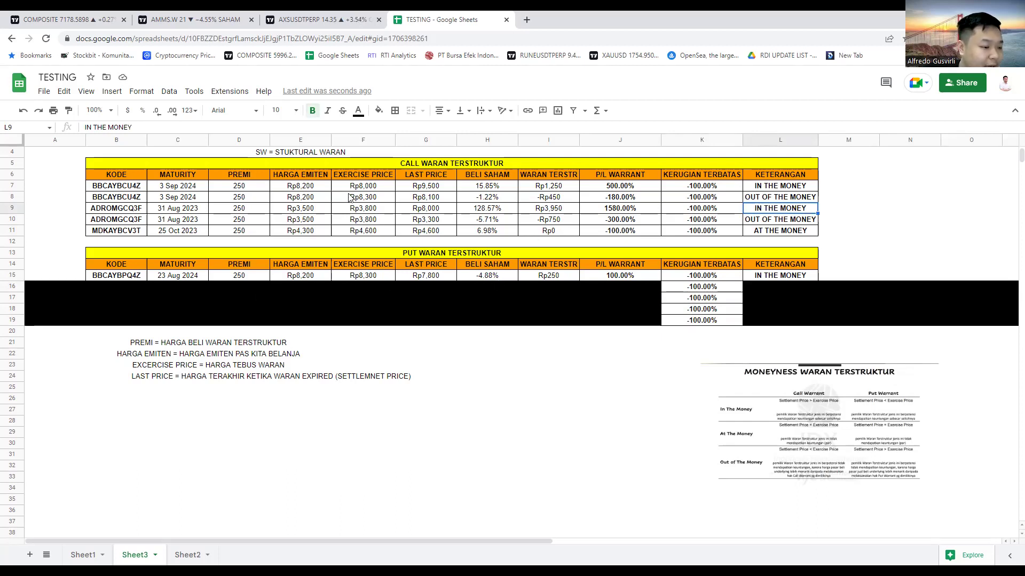
left_click(603, 275)
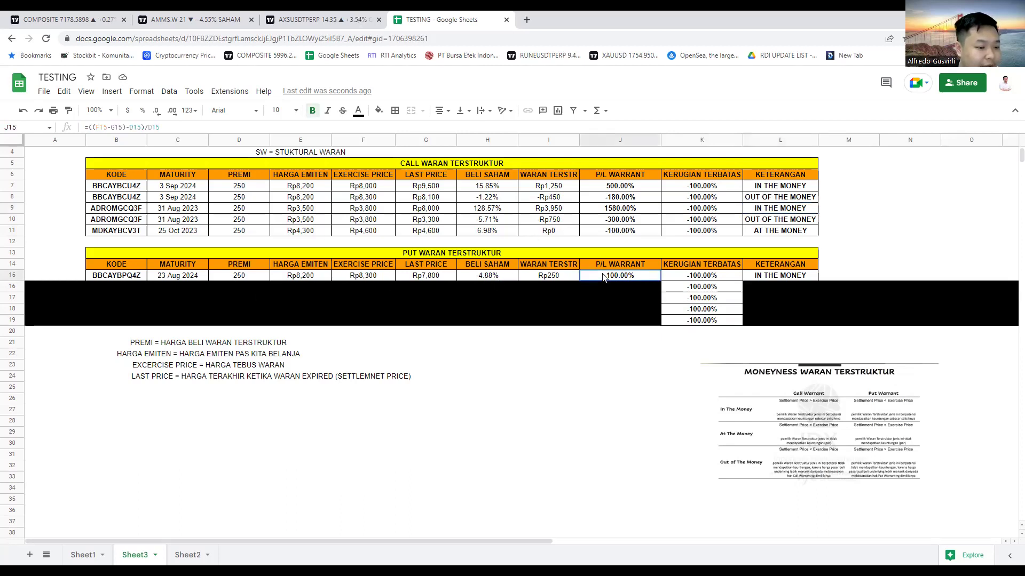
left_click(445, 275)
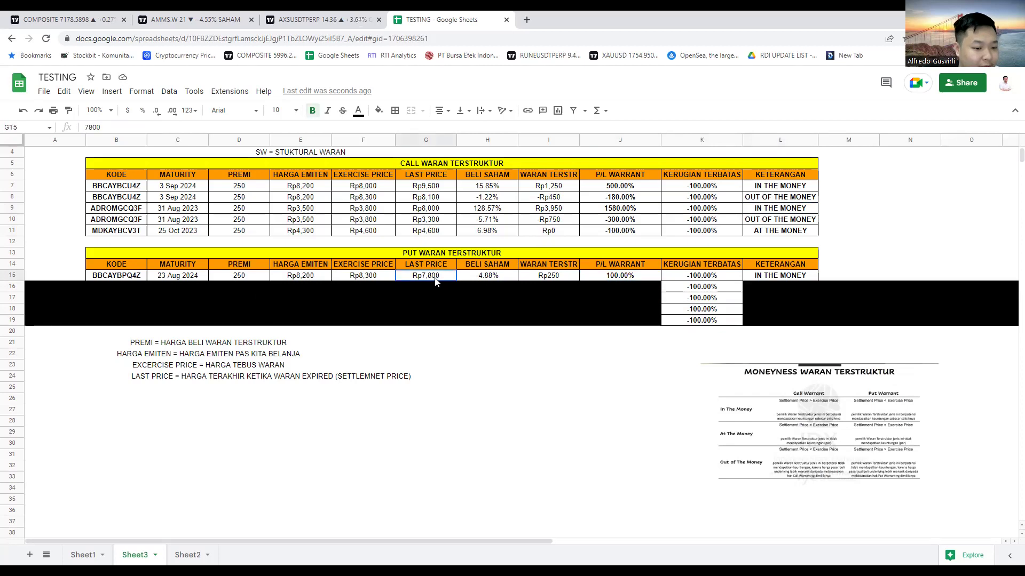
Reveal the blacked-out row 16 of the put table by changing the row's fill color to white.
left_click(15, 289)
left_click(378, 111)
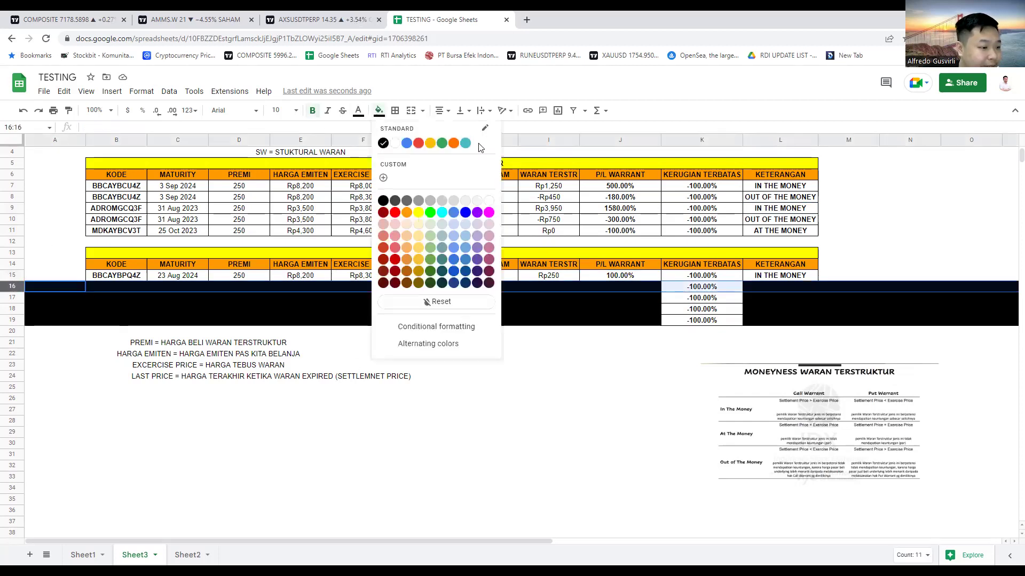
left_click(395, 143)
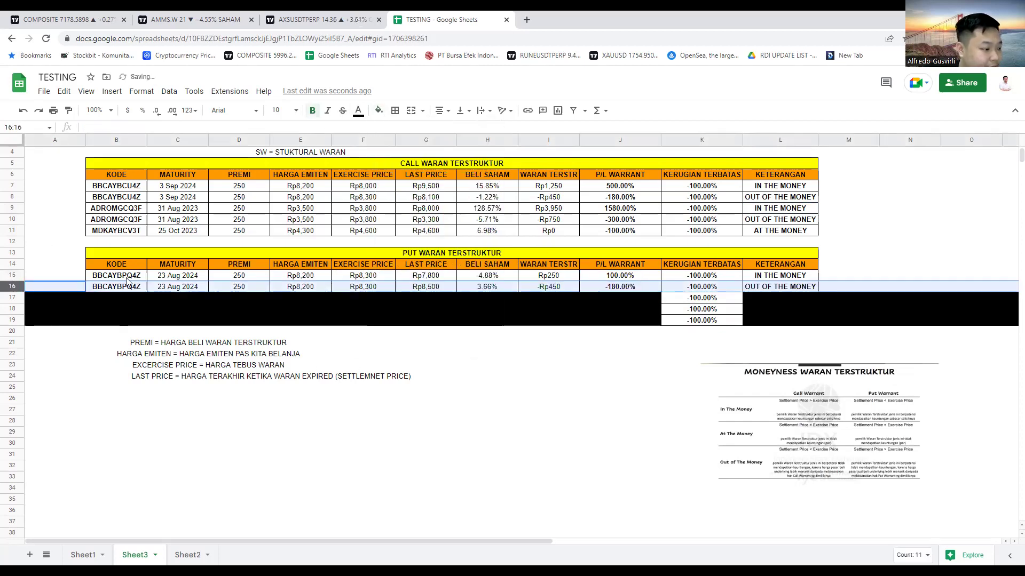
left_click(221, 279)
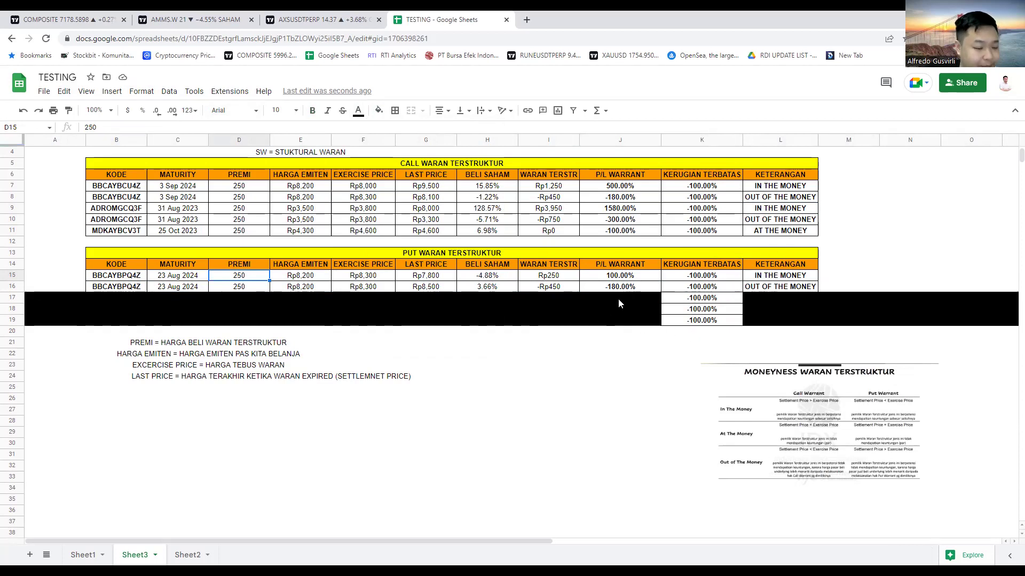
Reveal the blacked-out row 17 of the put table by giving the whole row a white fill.
left_click(12, 298)
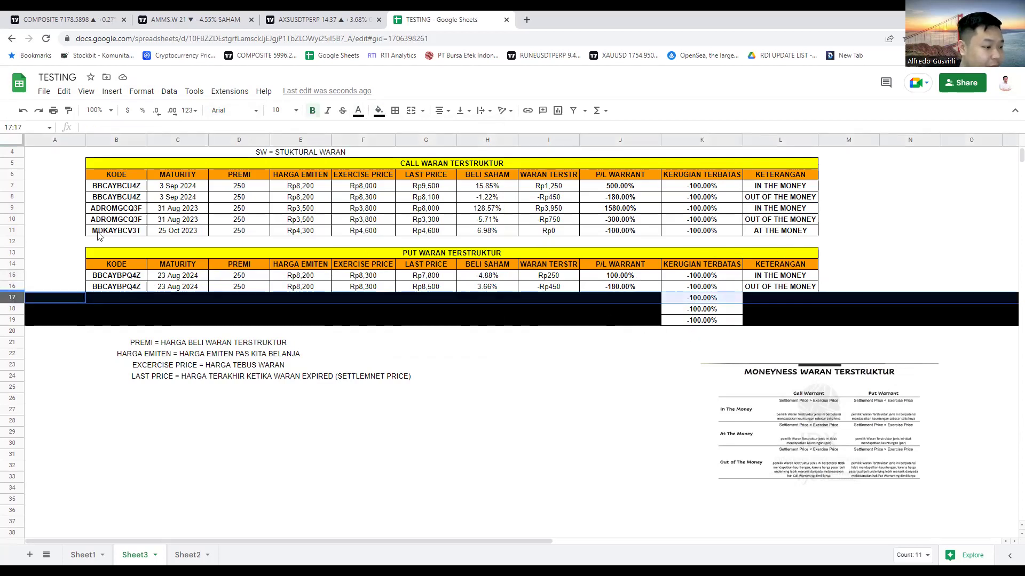
left_click(380, 110)
left_click(391, 146)
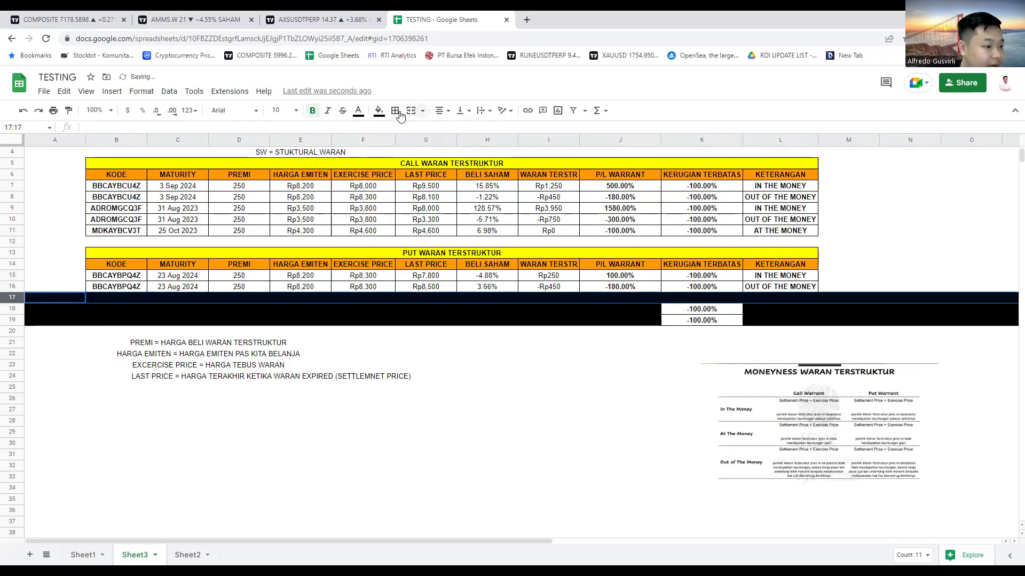
left_click(379, 110)
left_click(395, 145)
left_click(129, 343)
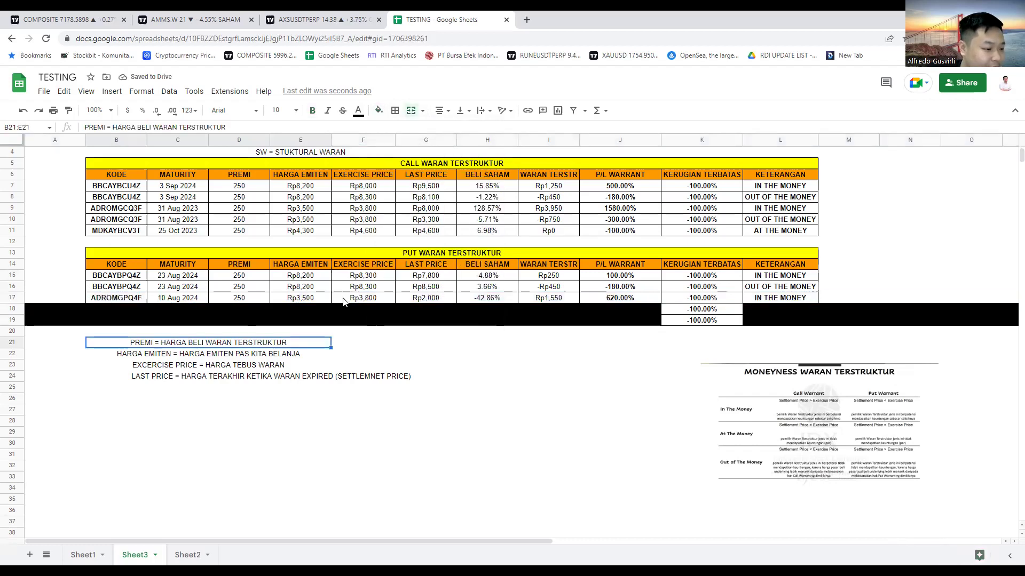
Examine row 17's issuer price and its stock return and warrant P/L formulas.
left_click(292, 301)
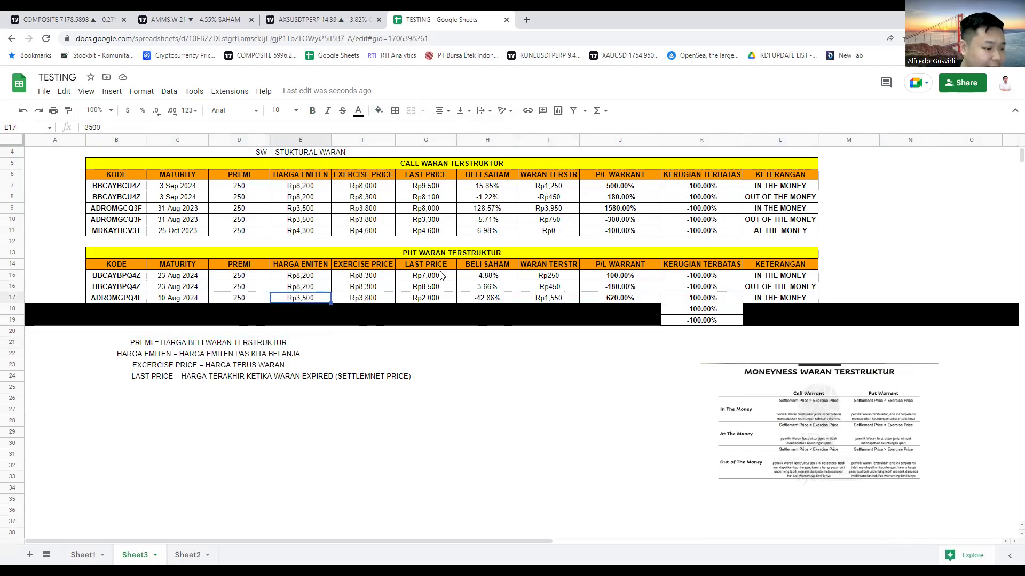
left_click(511, 298)
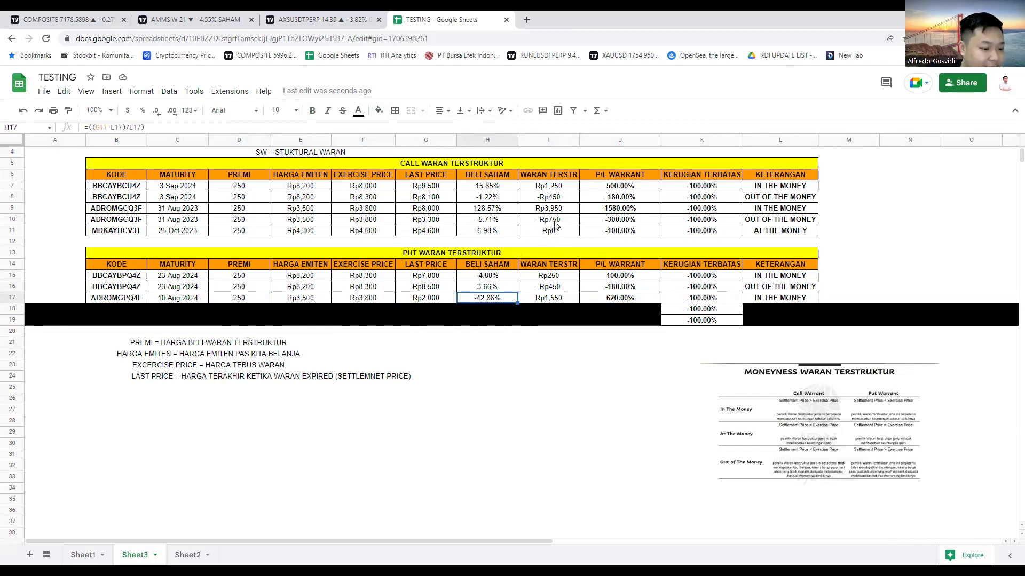
left_click(623, 300)
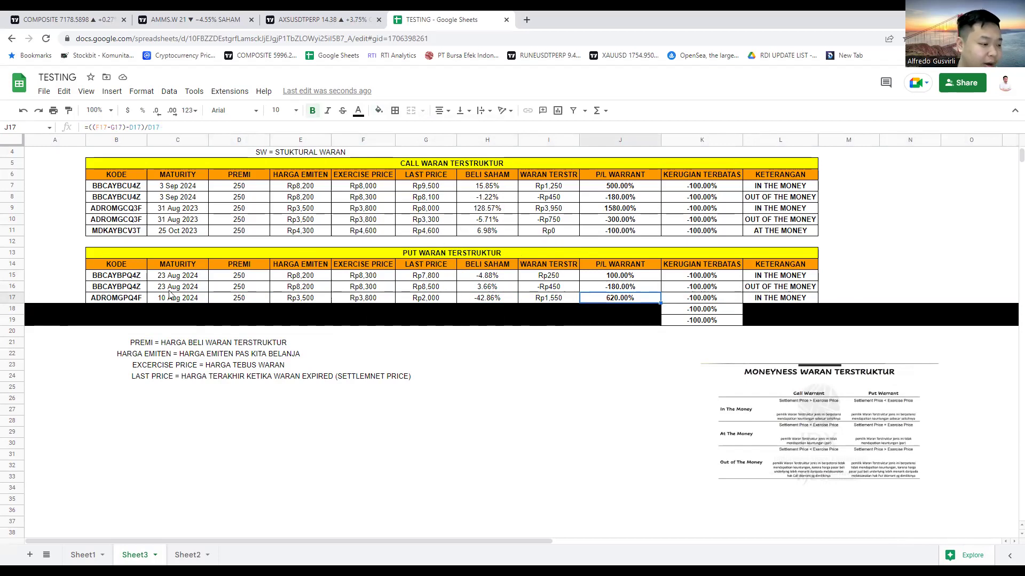
Reveal the blacked-out row 18 of the put table by applying a white fill to the row.
left_click(12, 309)
left_click(379, 110)
left_click(395, 143)
left_click(135, 311)
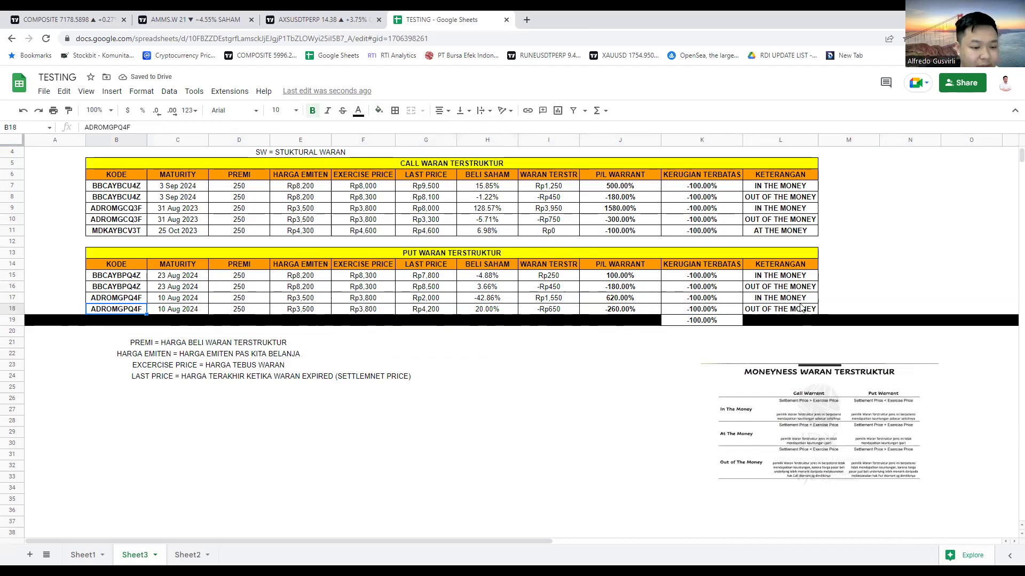
Fill row 19 of the put table white to reveal it, and check its moneyness label and last price.
left_click(11, 321)
left_click(378, 111)
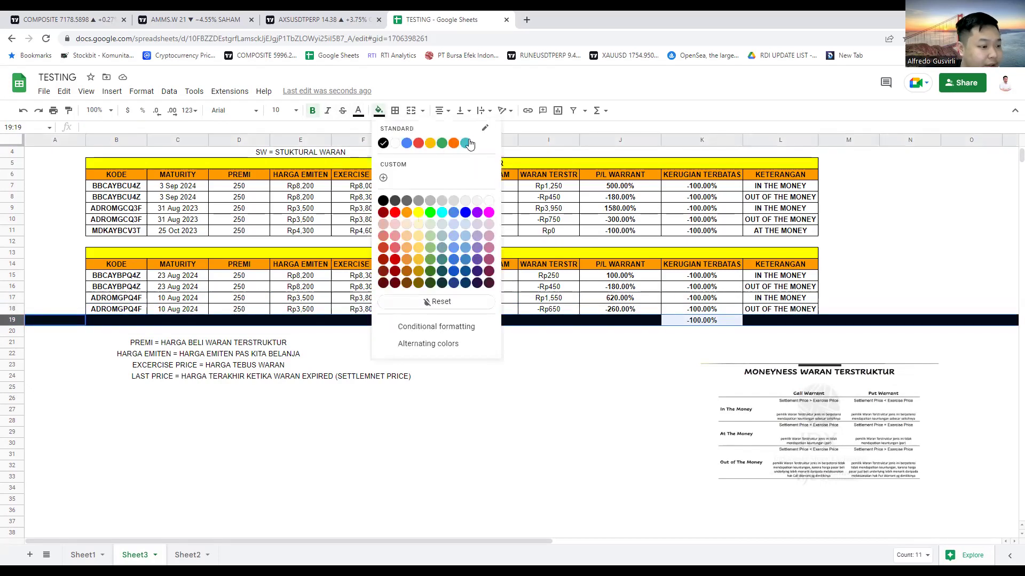
left_click(399, 144)
left_click(808, 318)
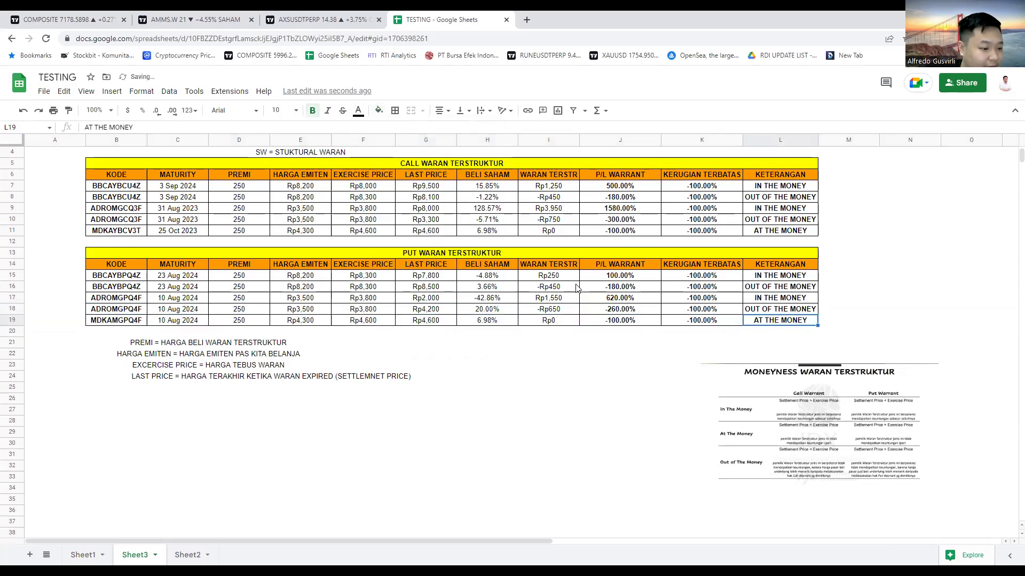
left_click(428, 322)
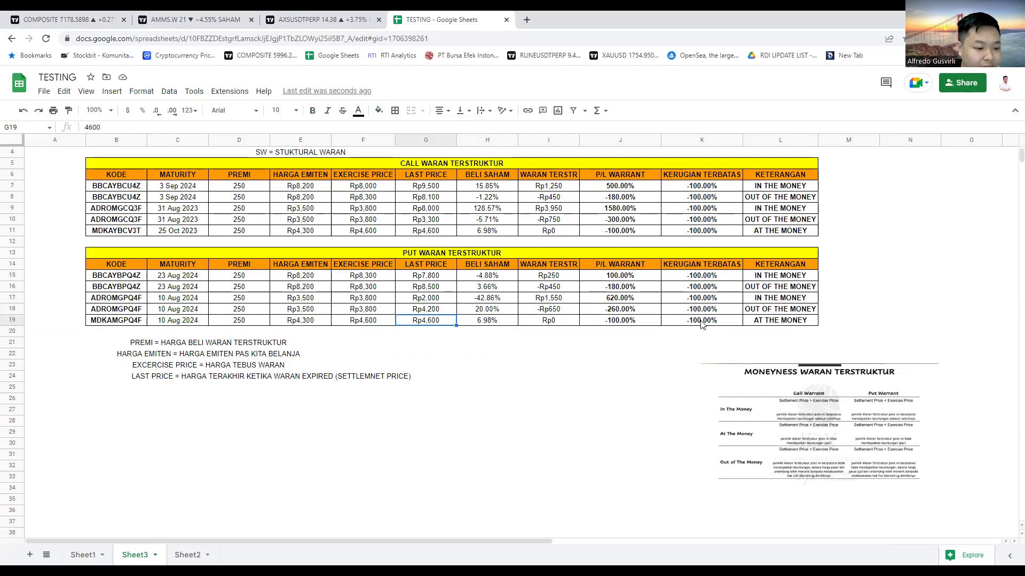
Set the warrant P/L of both AT THE MONEY rows, J19 in the put table and J11 in the call table, to 0.00%.
left_click(632, 327)
type("0")
key("Return")
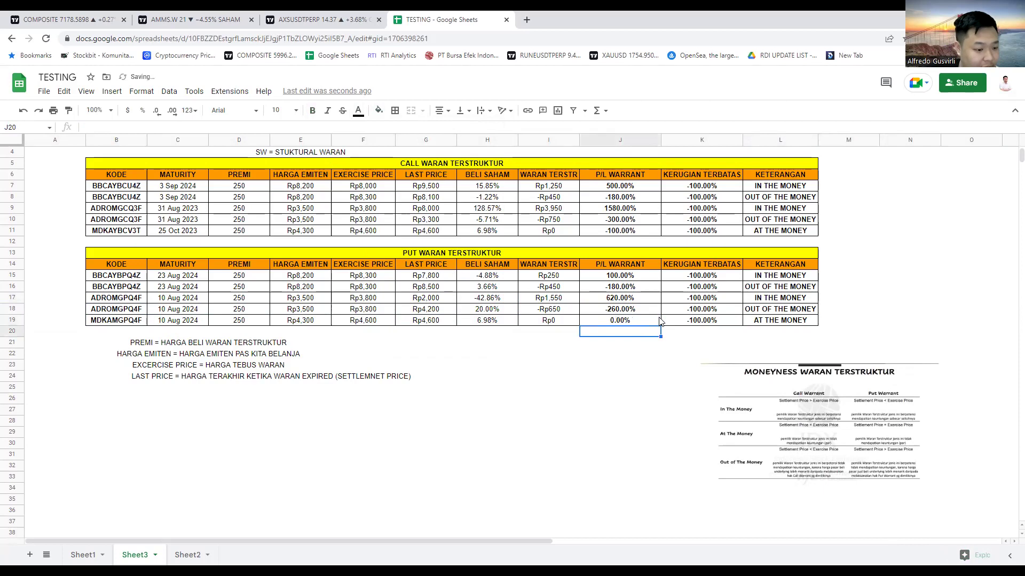
left_click(615, 234)
type("0")
key("Return")
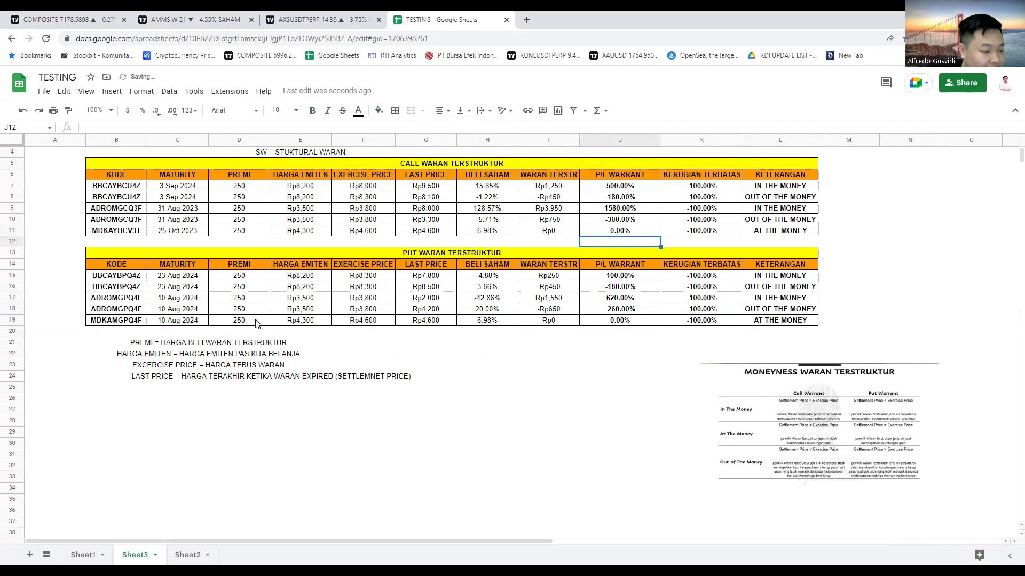
Check row 19's premium and switch to the full-screen Moneyness Waran Terstruktur slide.
left_click(256, 322)
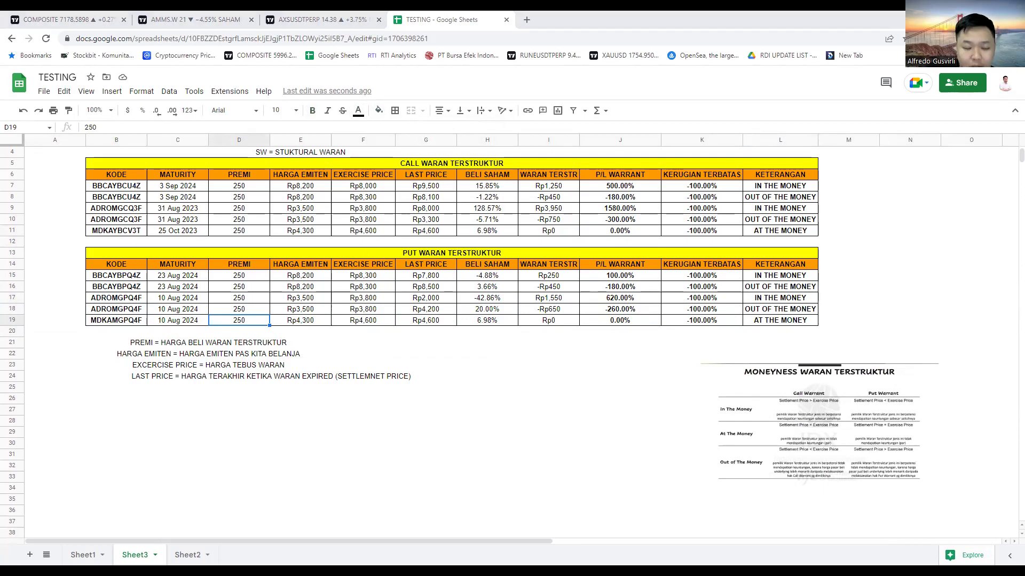
key("alt+Tab")
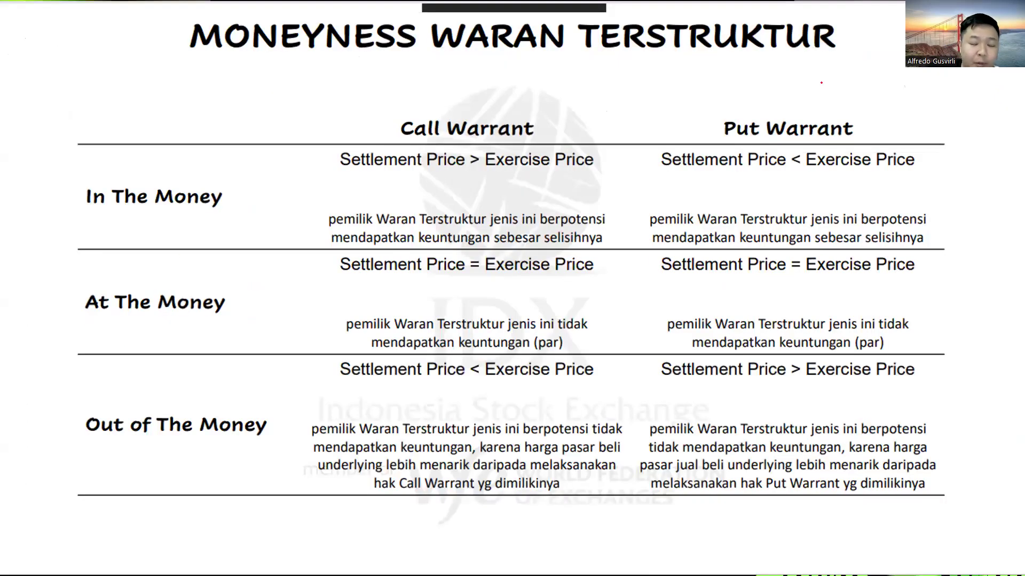